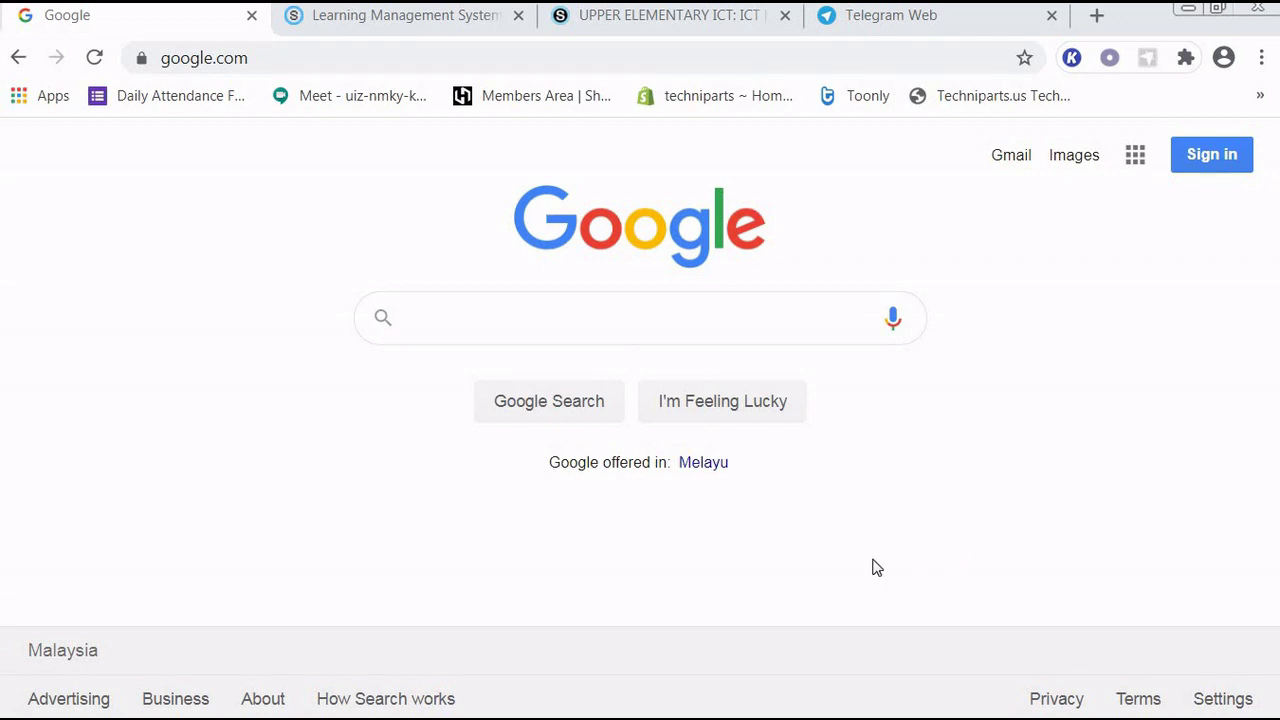
- Search 'google form free', open the Google Forms about page and start a personal form
click(576, 314)
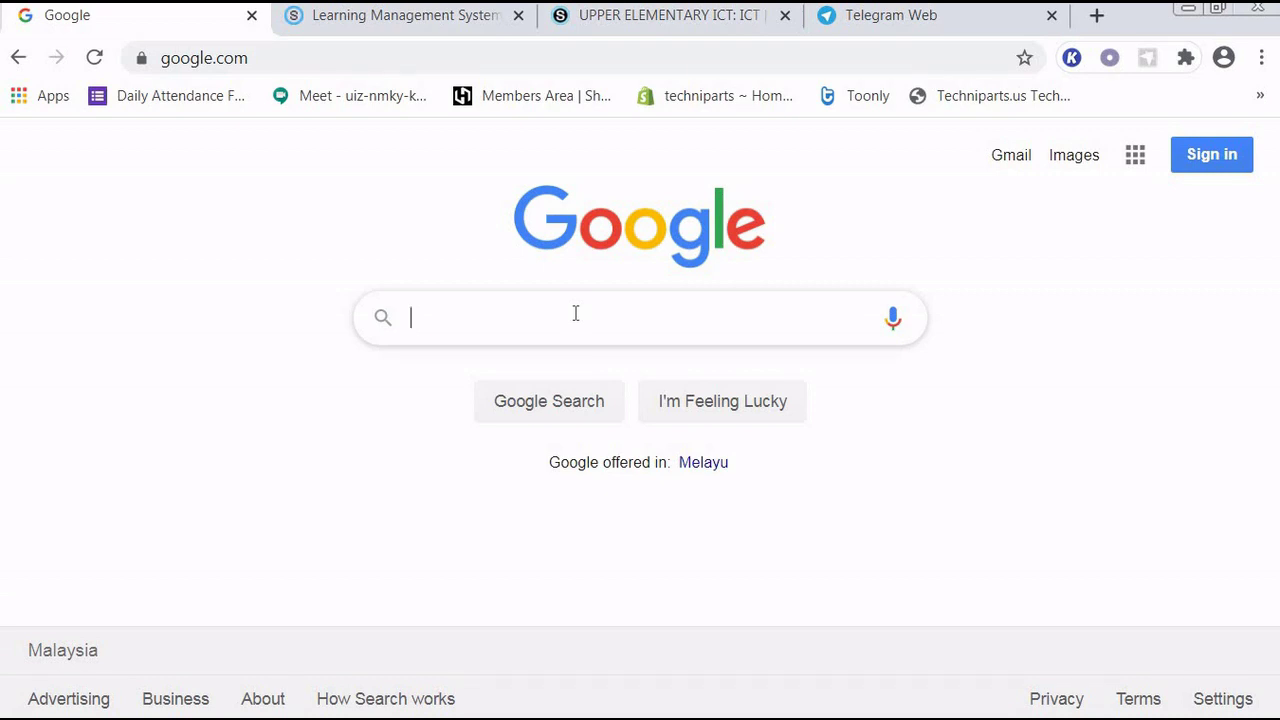
text(google )
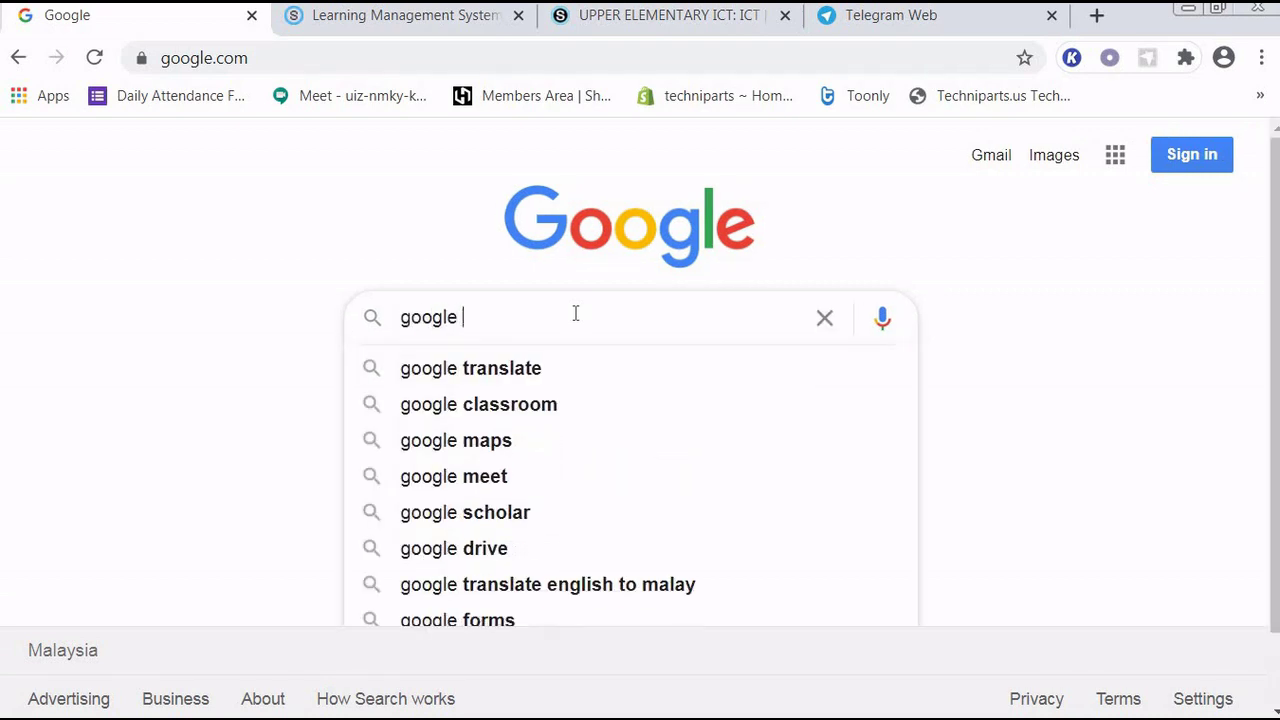
text(fo)
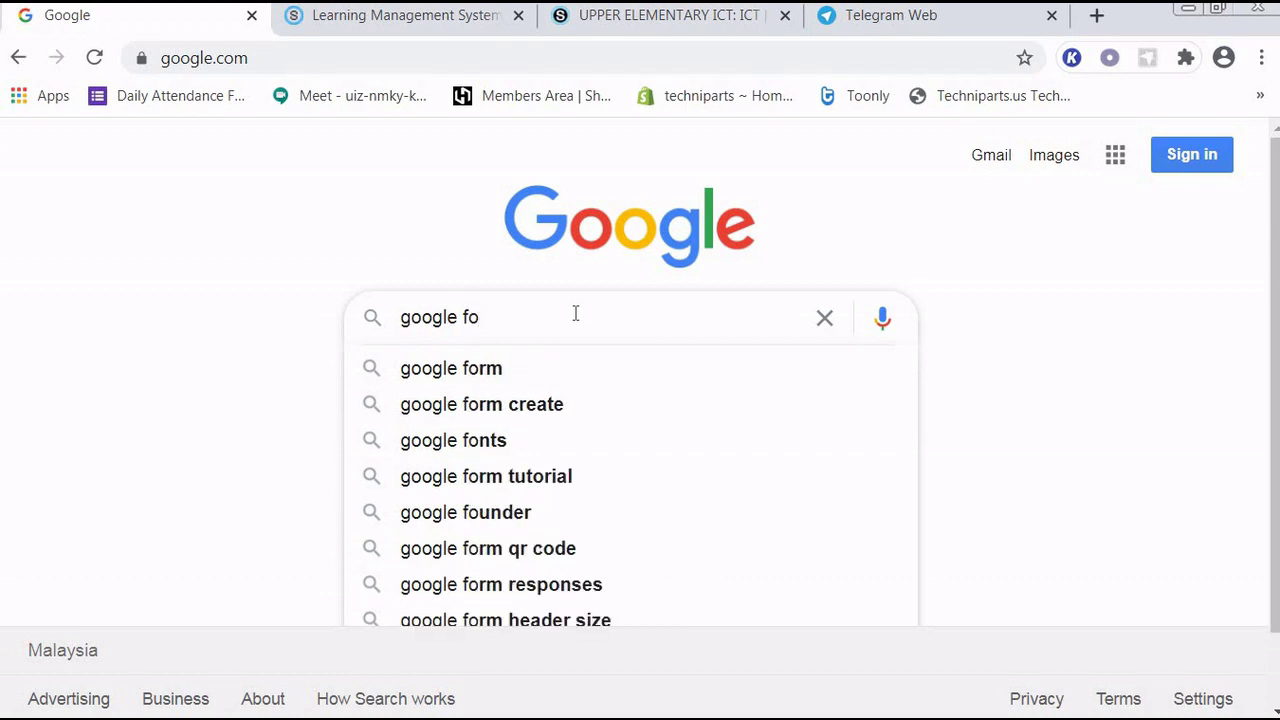
text(rm free)
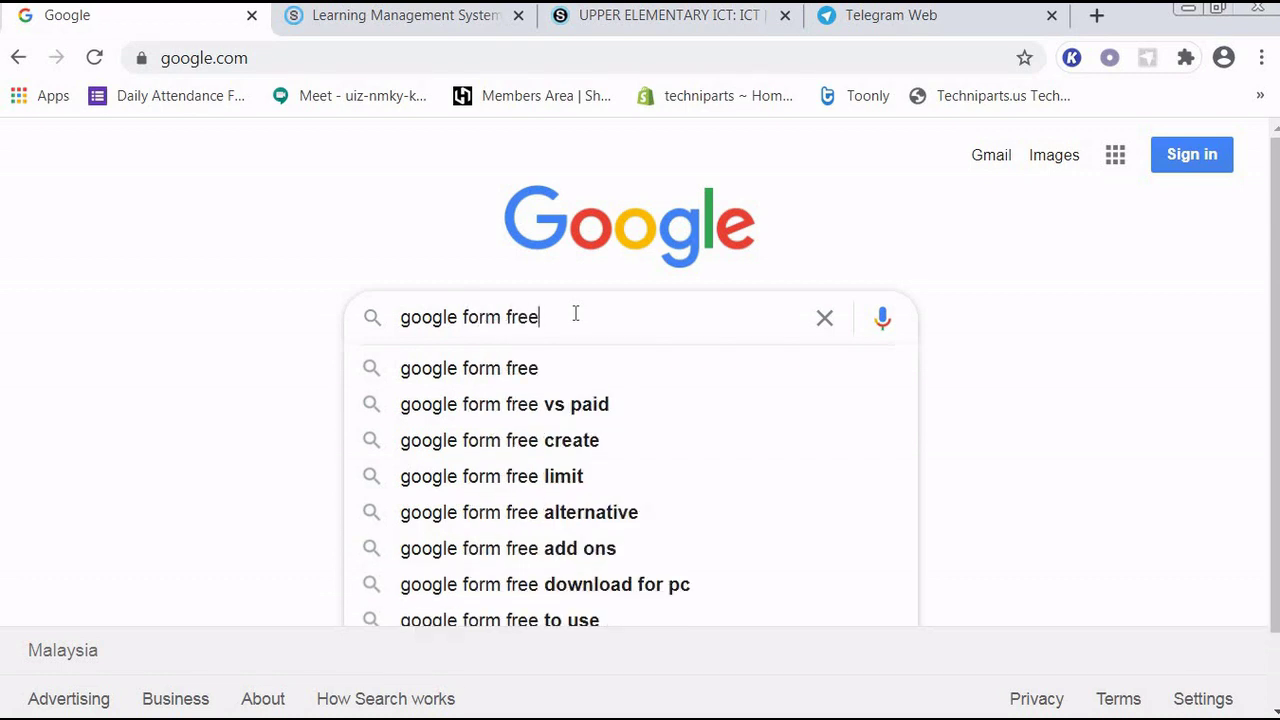
key(Return)
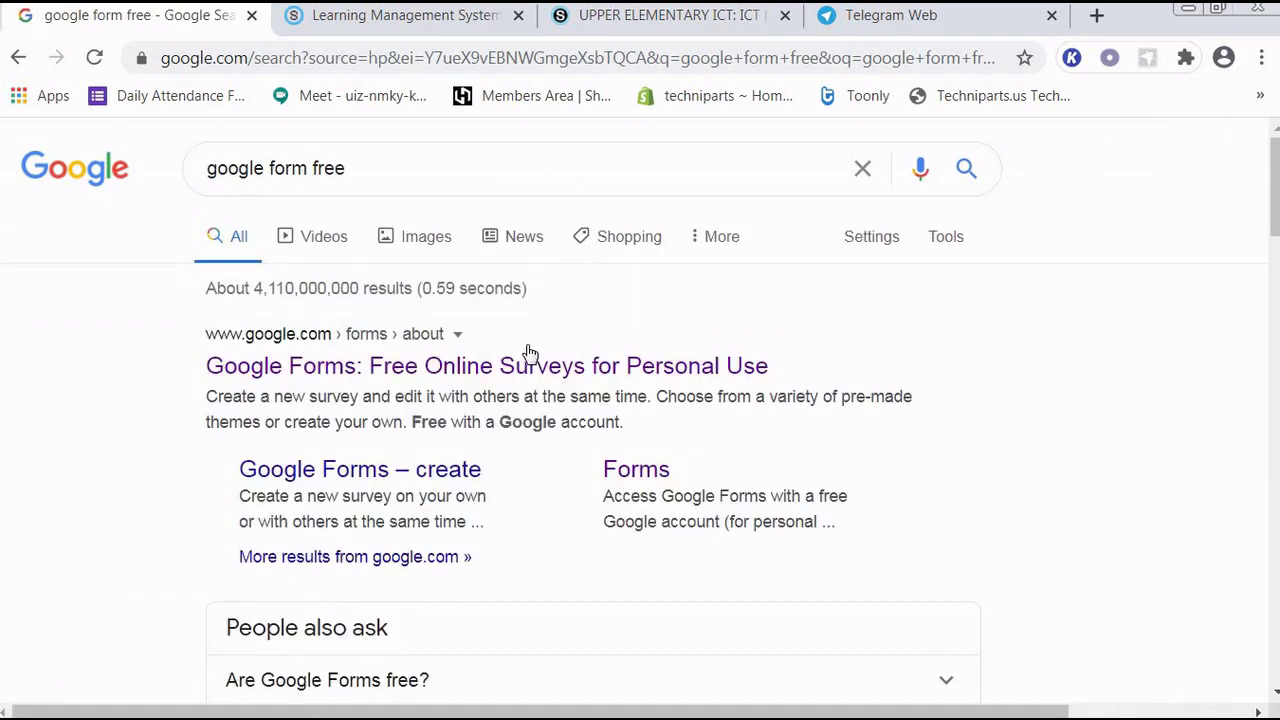
click(399, 377)
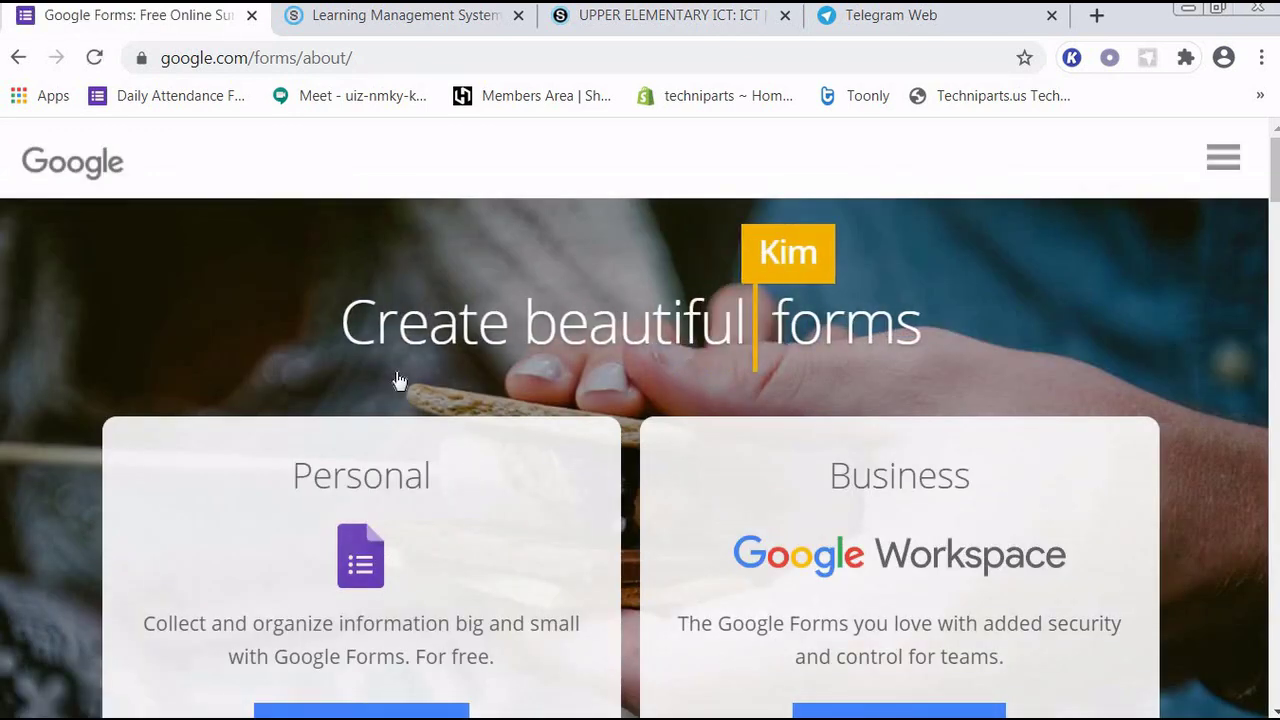
click(365, 711)
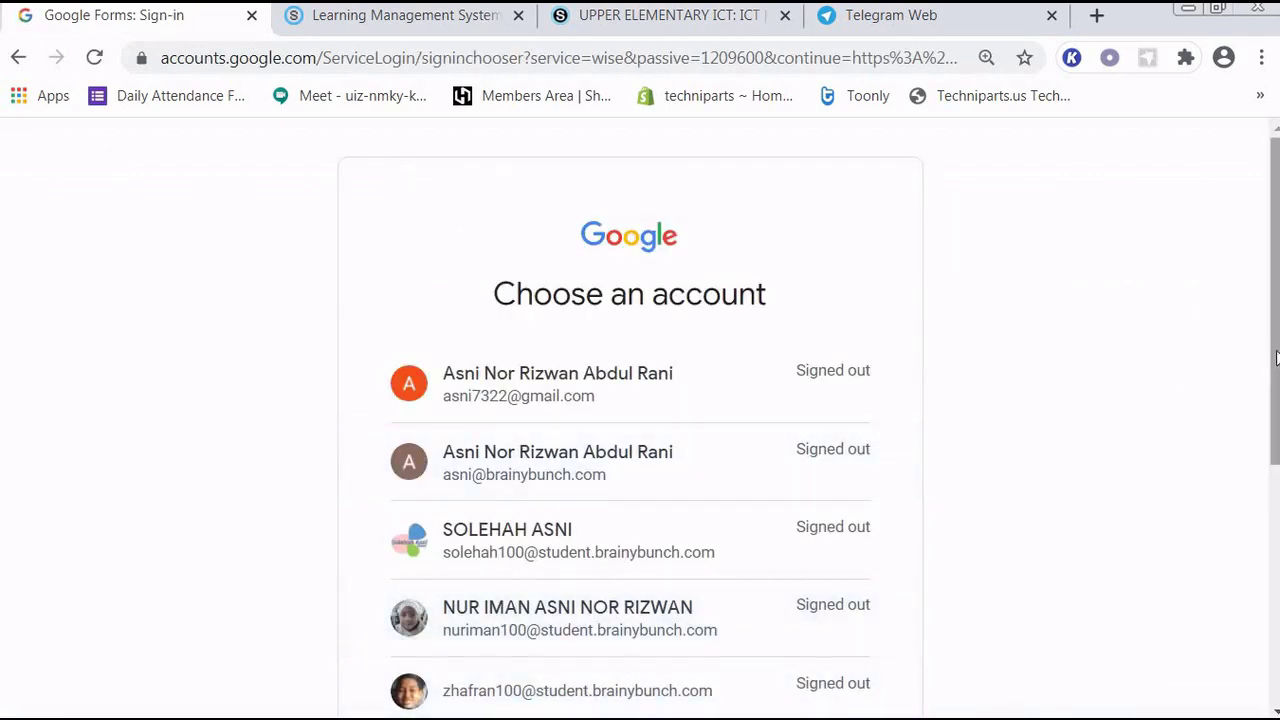
- Choose the student account and submit its password
drag(1272, 358, 1270, 482)
click(648, 592)
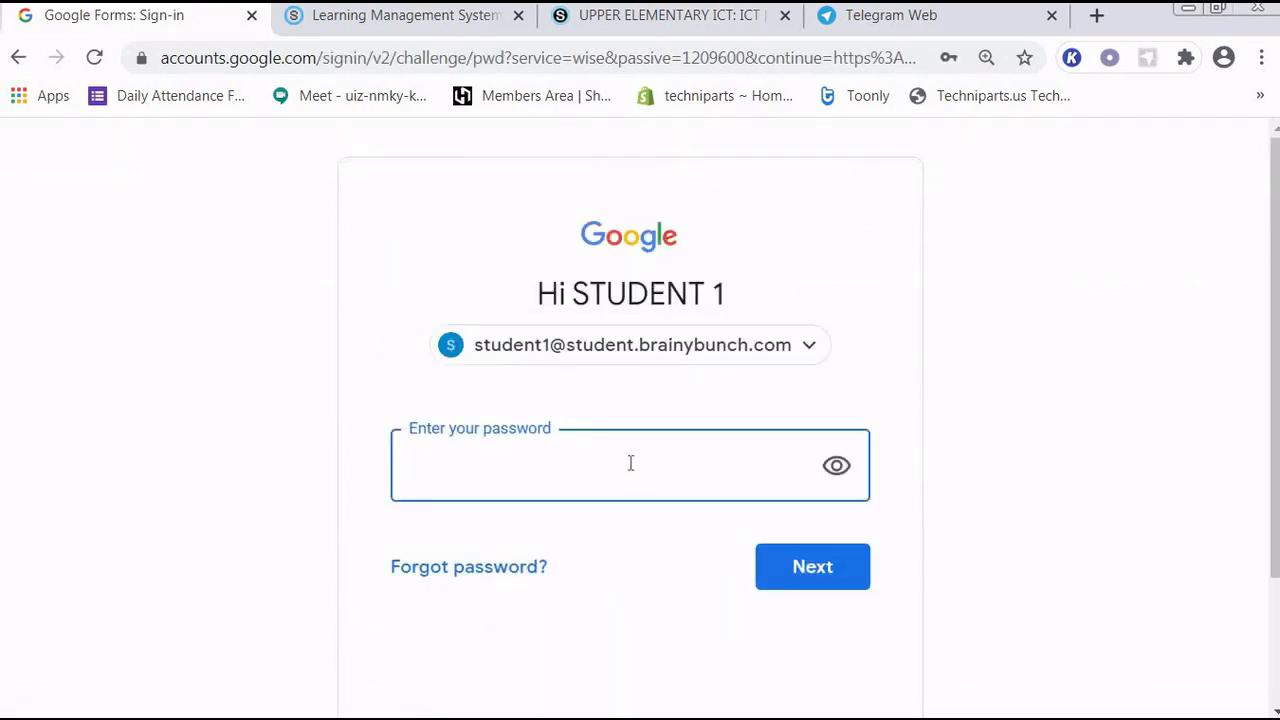
click(630, 466)
text(••••••••)
click(803, 569)
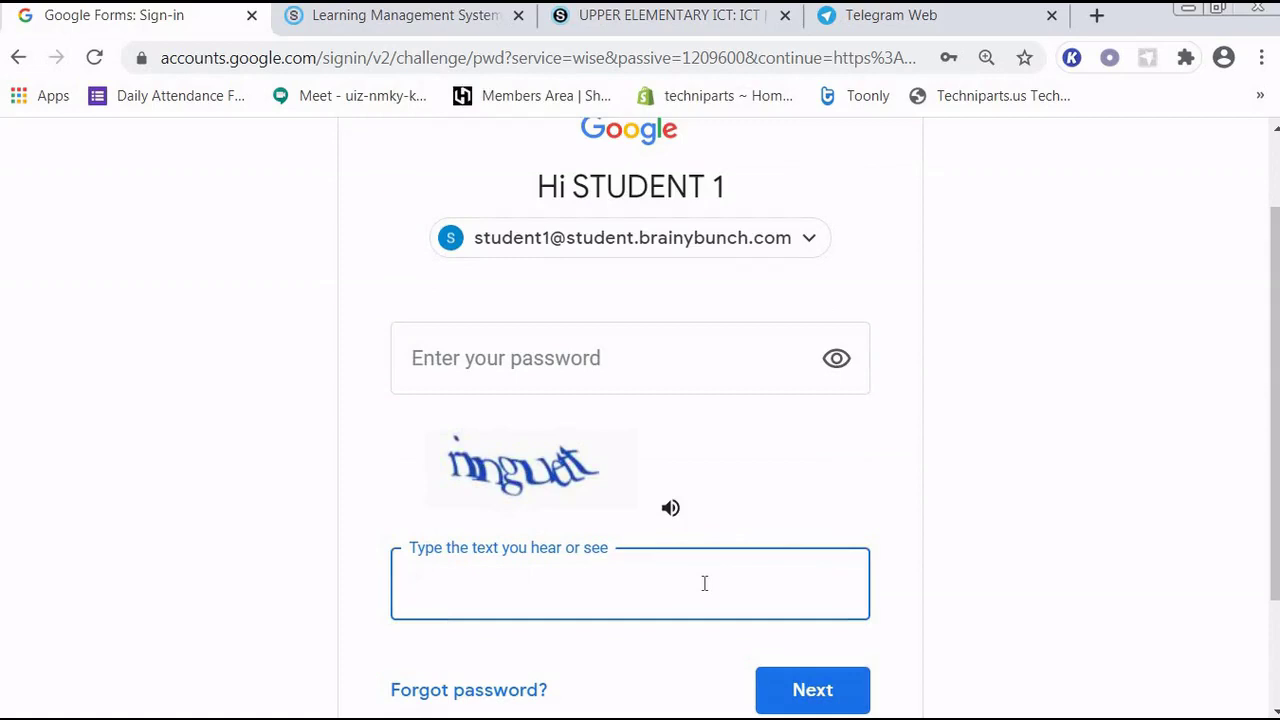
- Enter the captcha text, re-enter the account password and submit
text(ringuett)
click(564, 363)
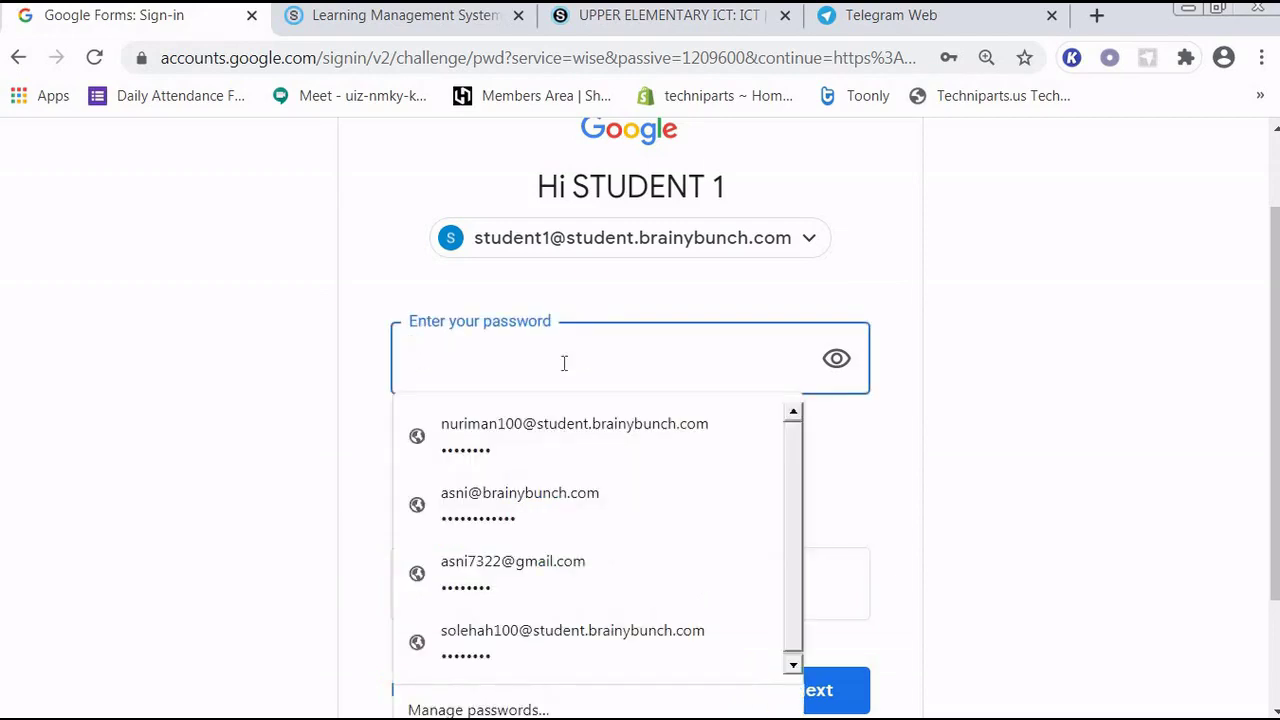
text(••••••••)
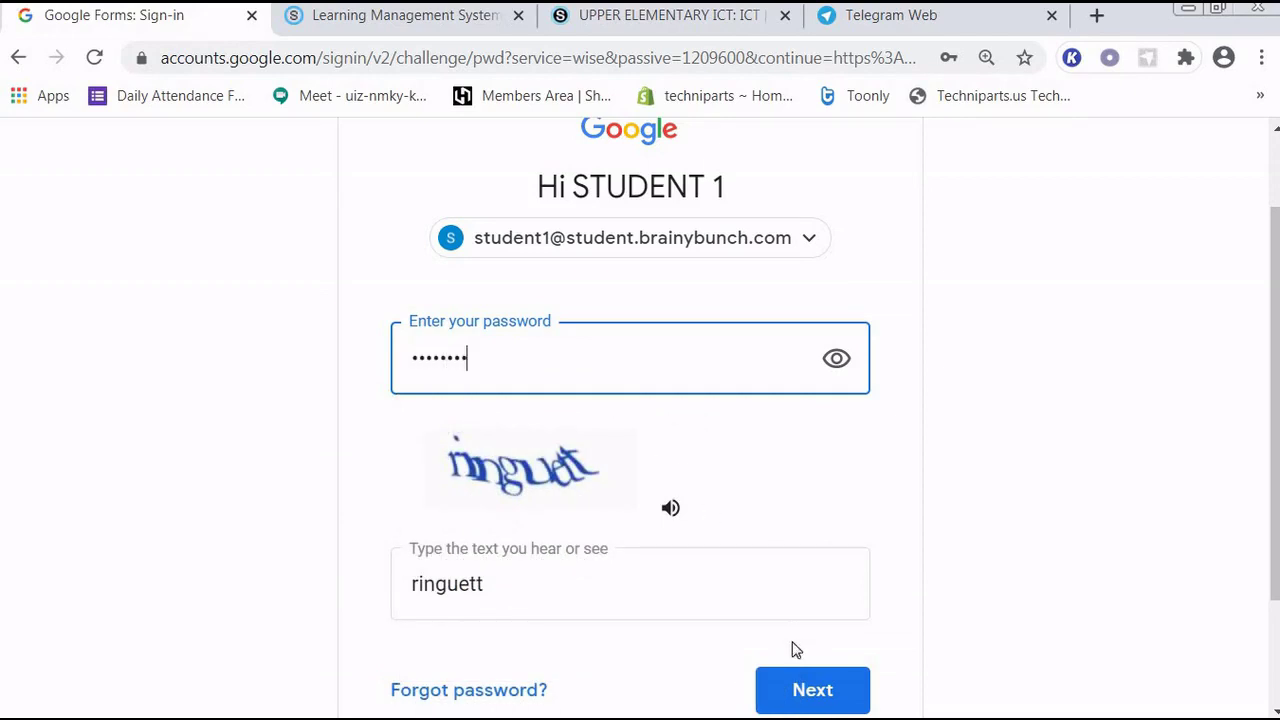
click(810, 690)
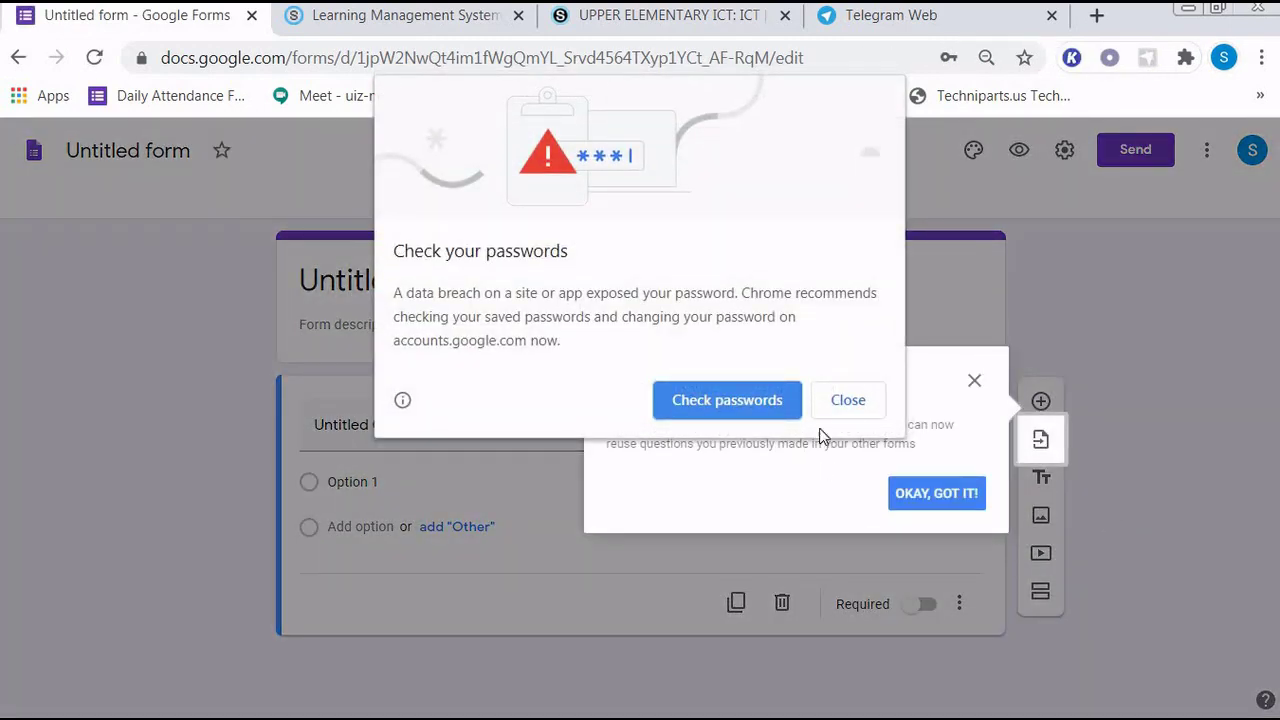
- Dismiss the password warning and tip, then title the form 'Student Meal During PKP'
click(848, 402)
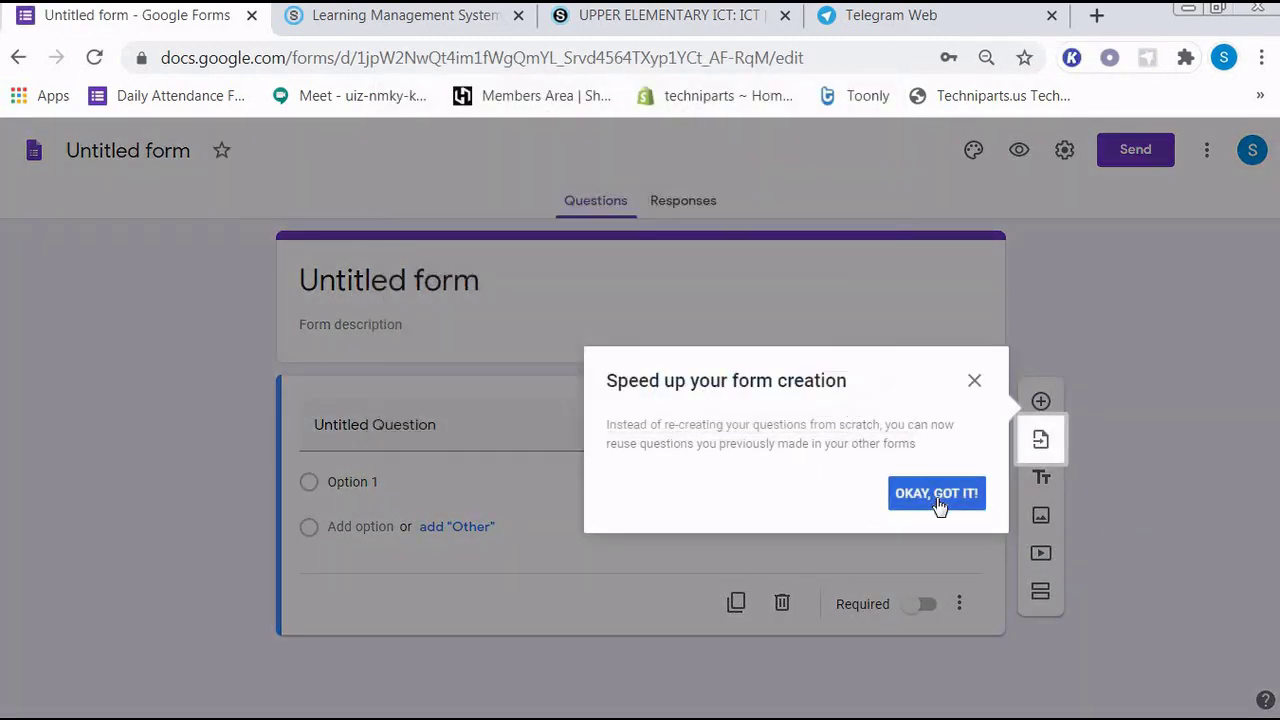
click(938, 504)
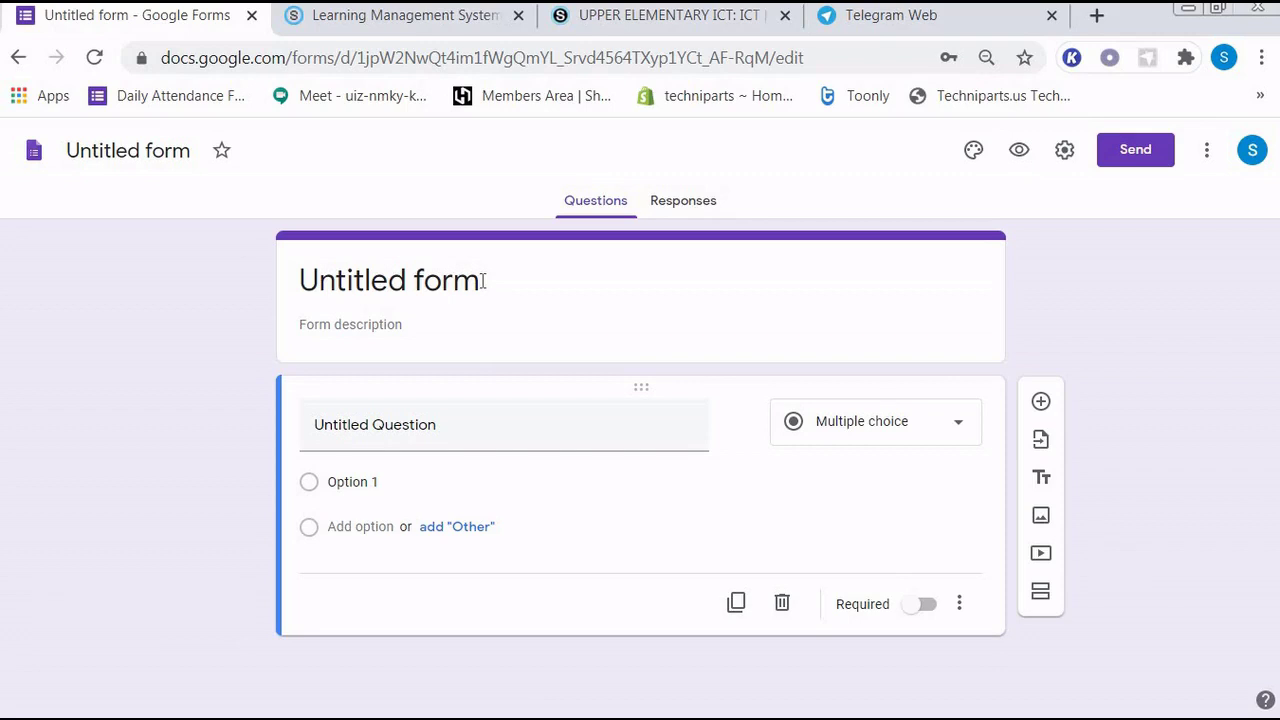
click(484, 281)
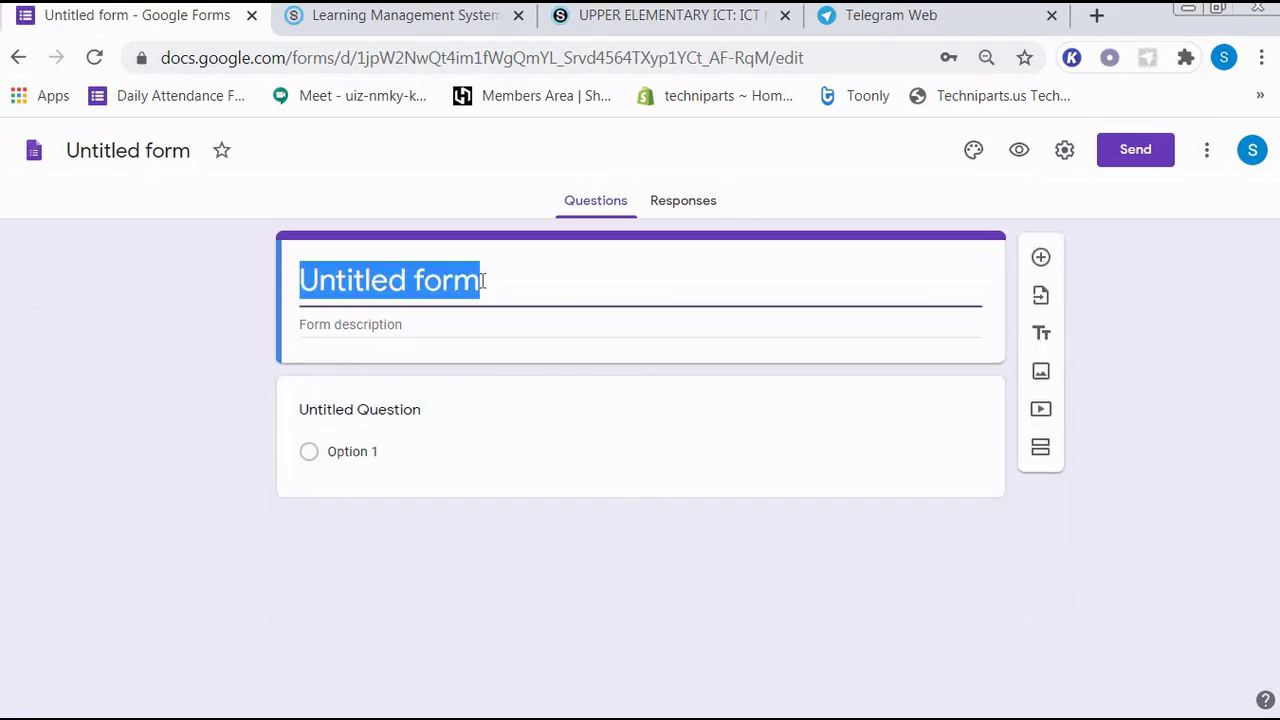
text(Stu)
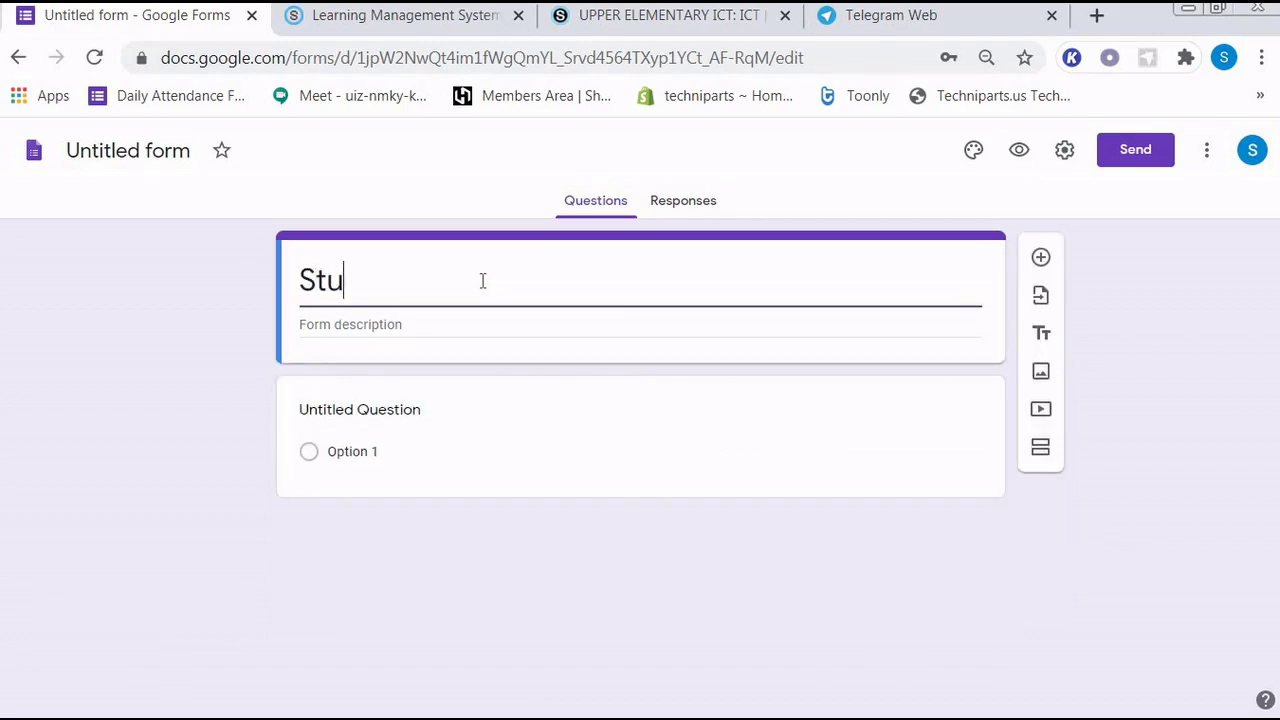
text(dent M)
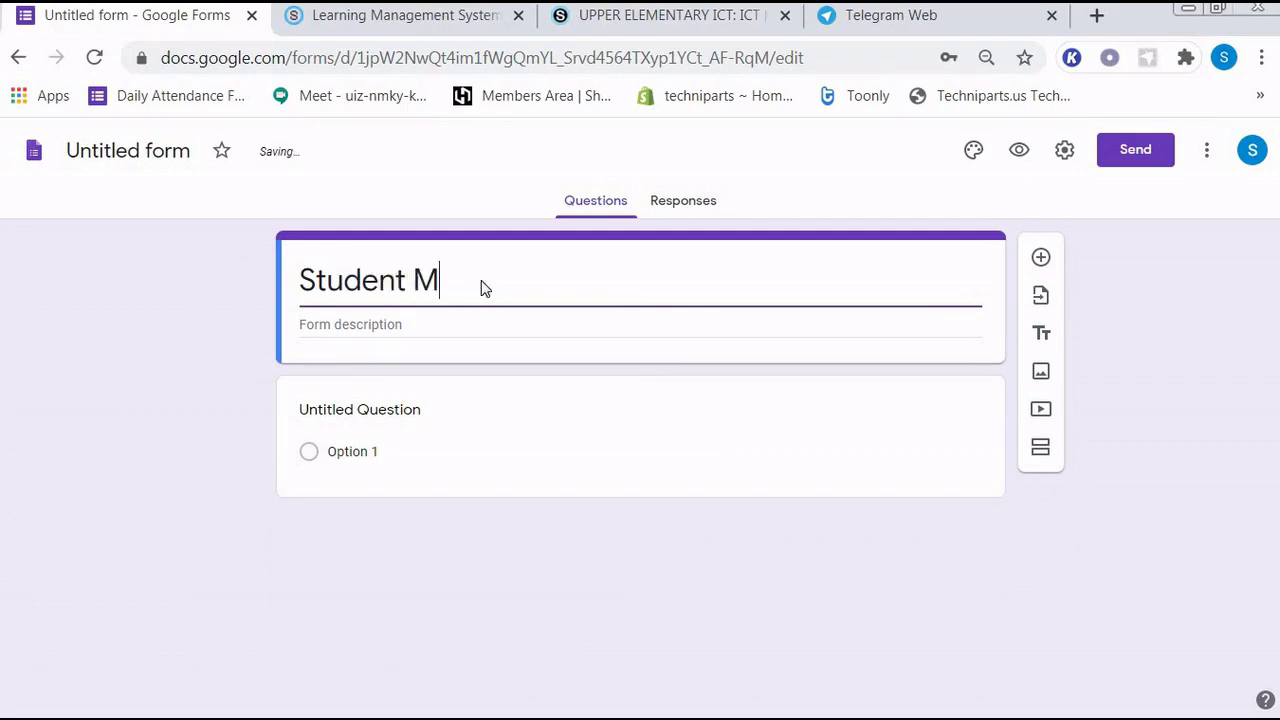
text(eal D)
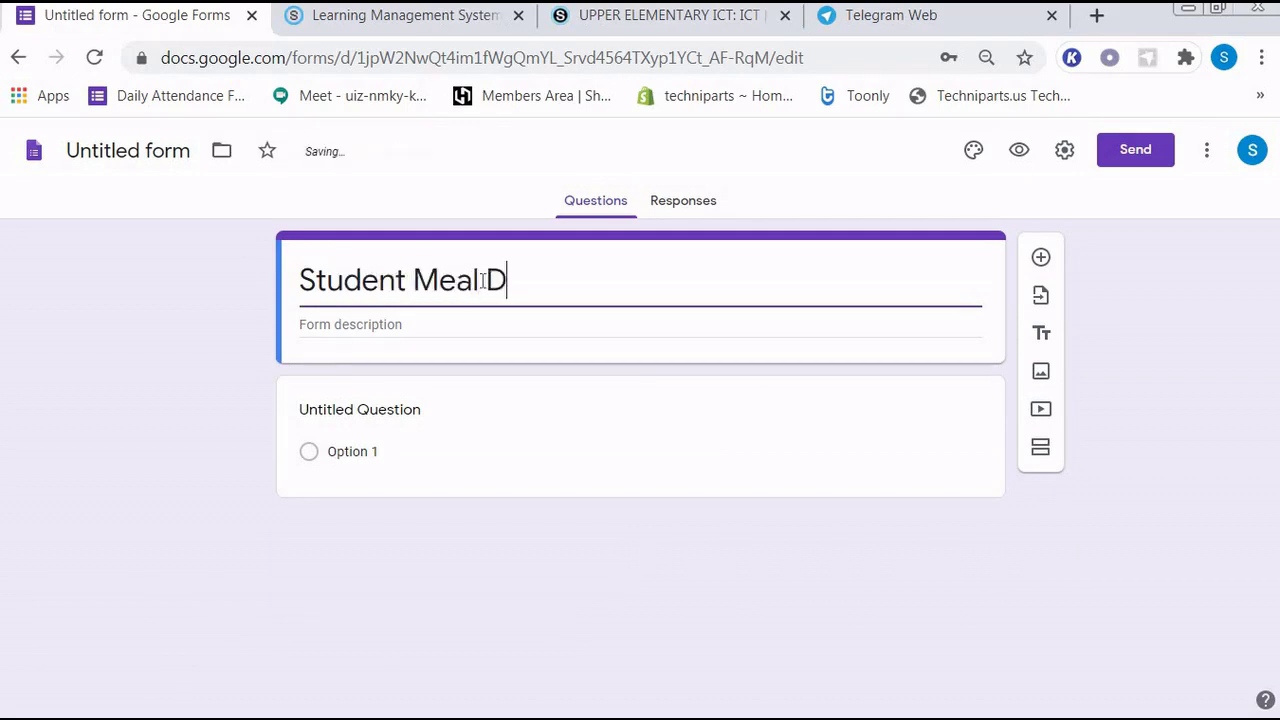
text(uring )
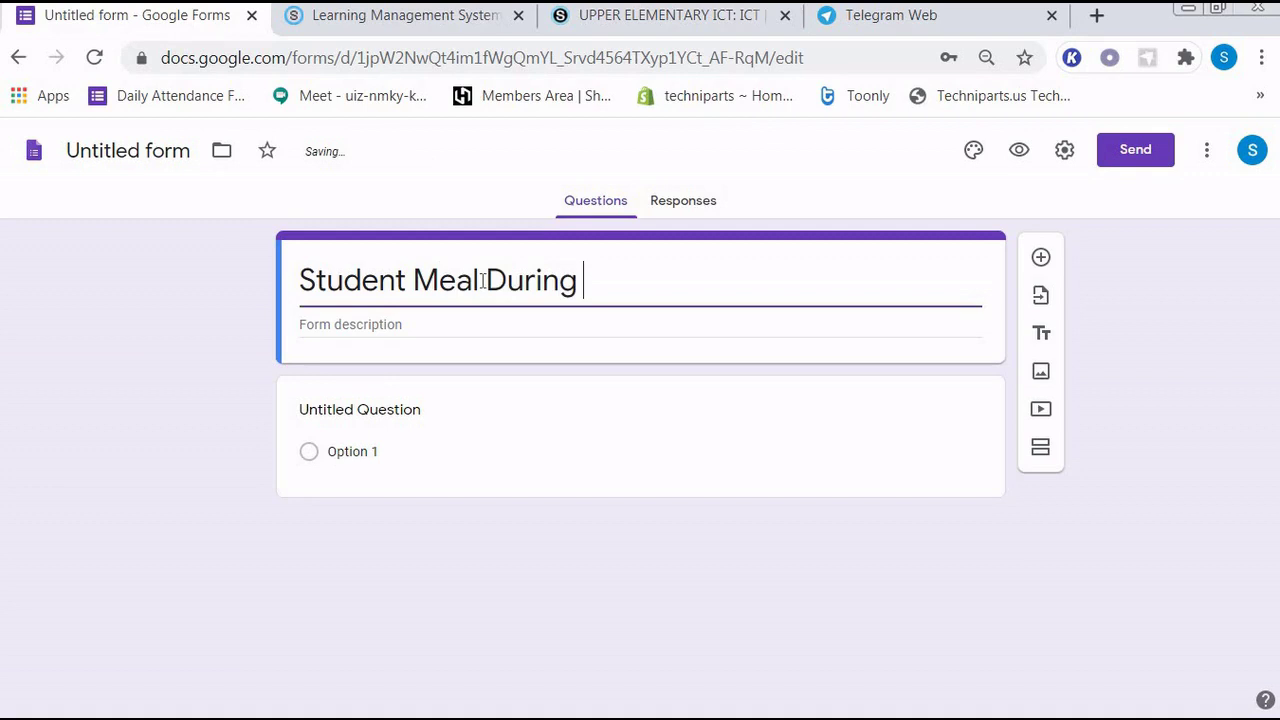
text(PKP)
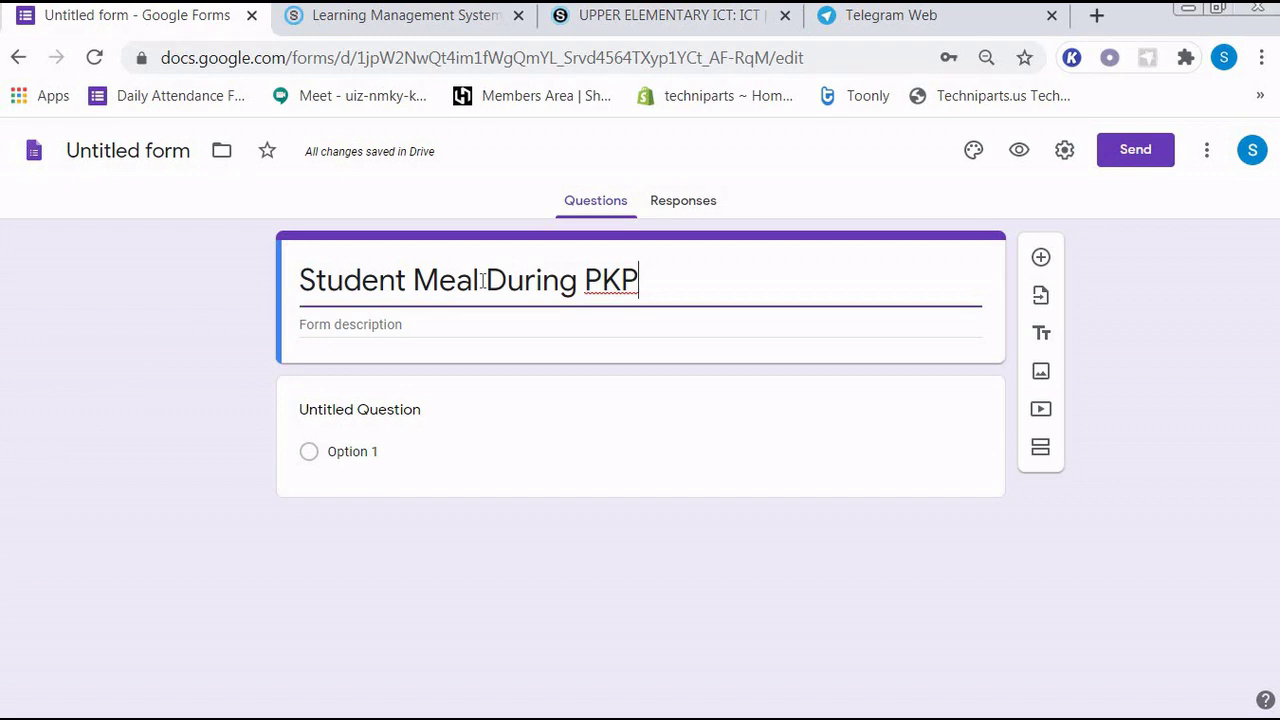
- Enter the form description 'To study the breakfast time and food during PKP'
click(332, 319)
text(T)
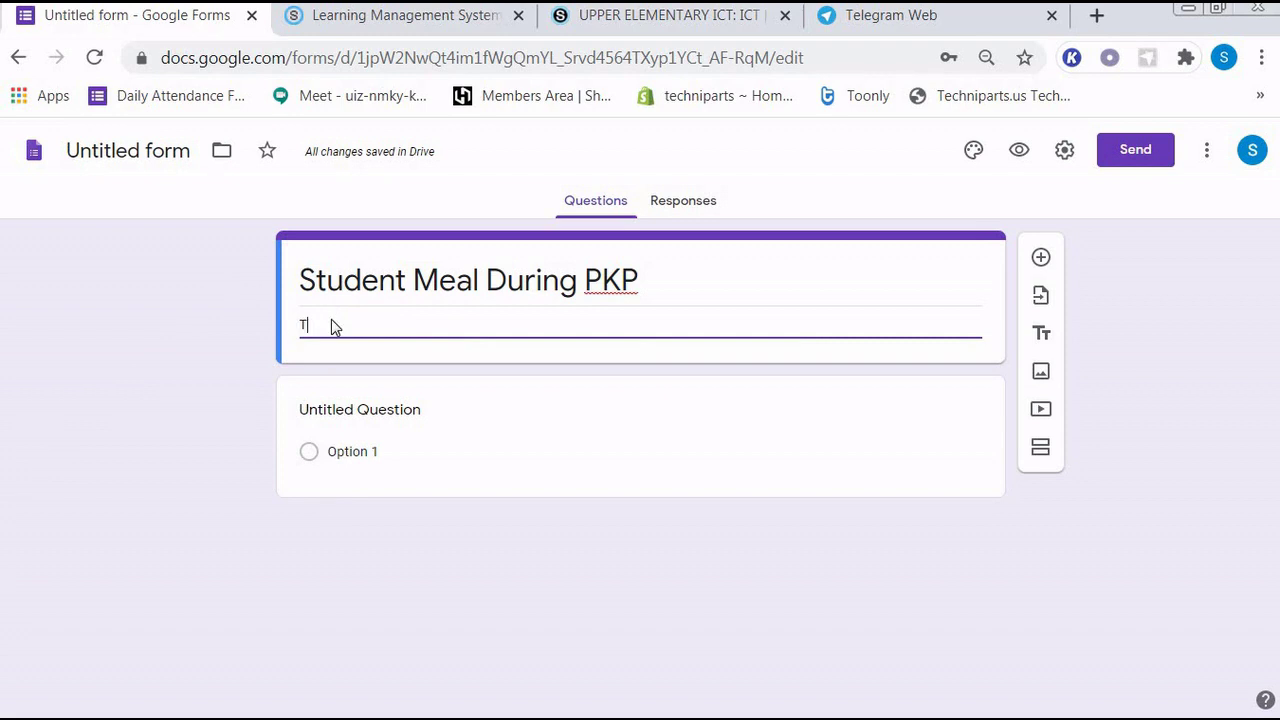
text(o)
text(study)
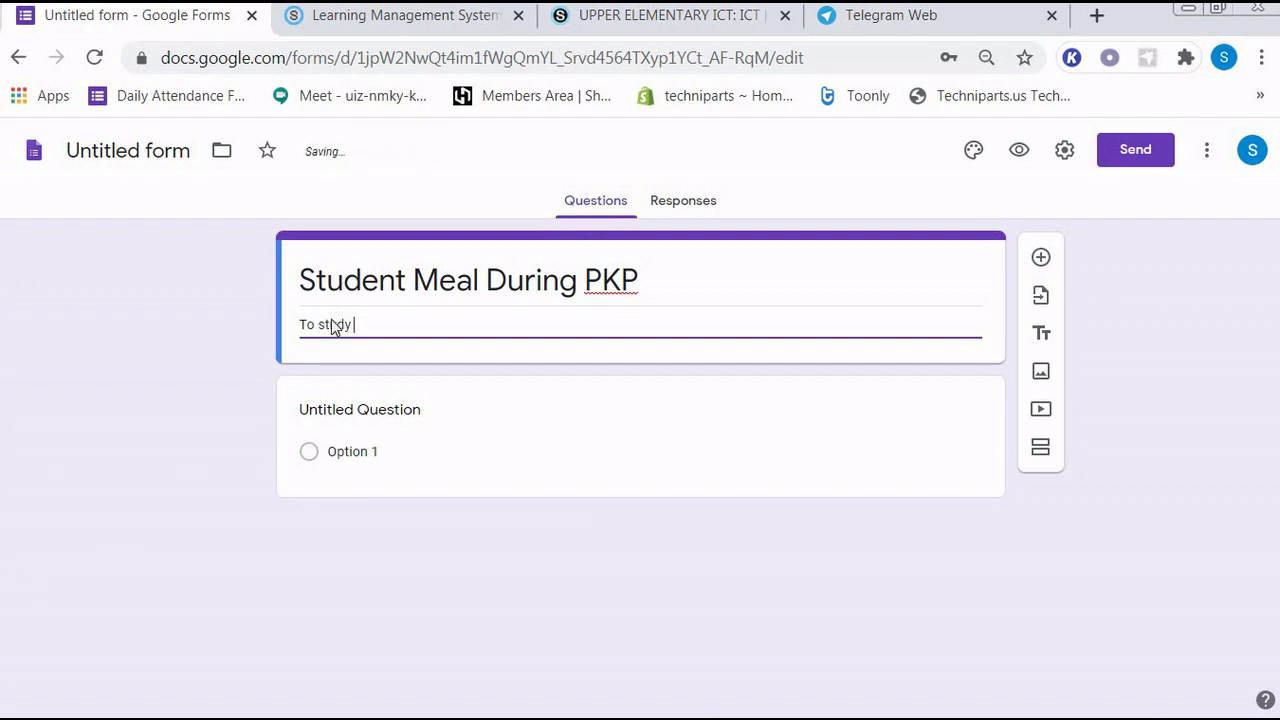
text( the brea)
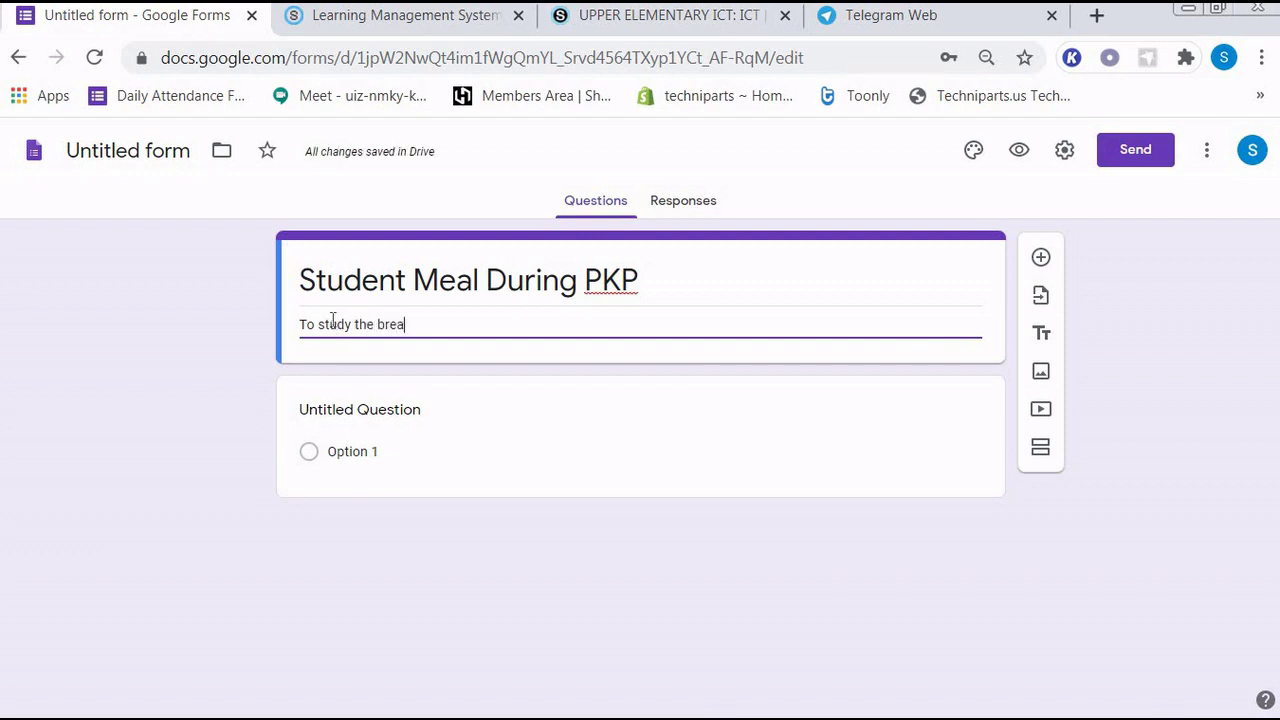
text(kf)
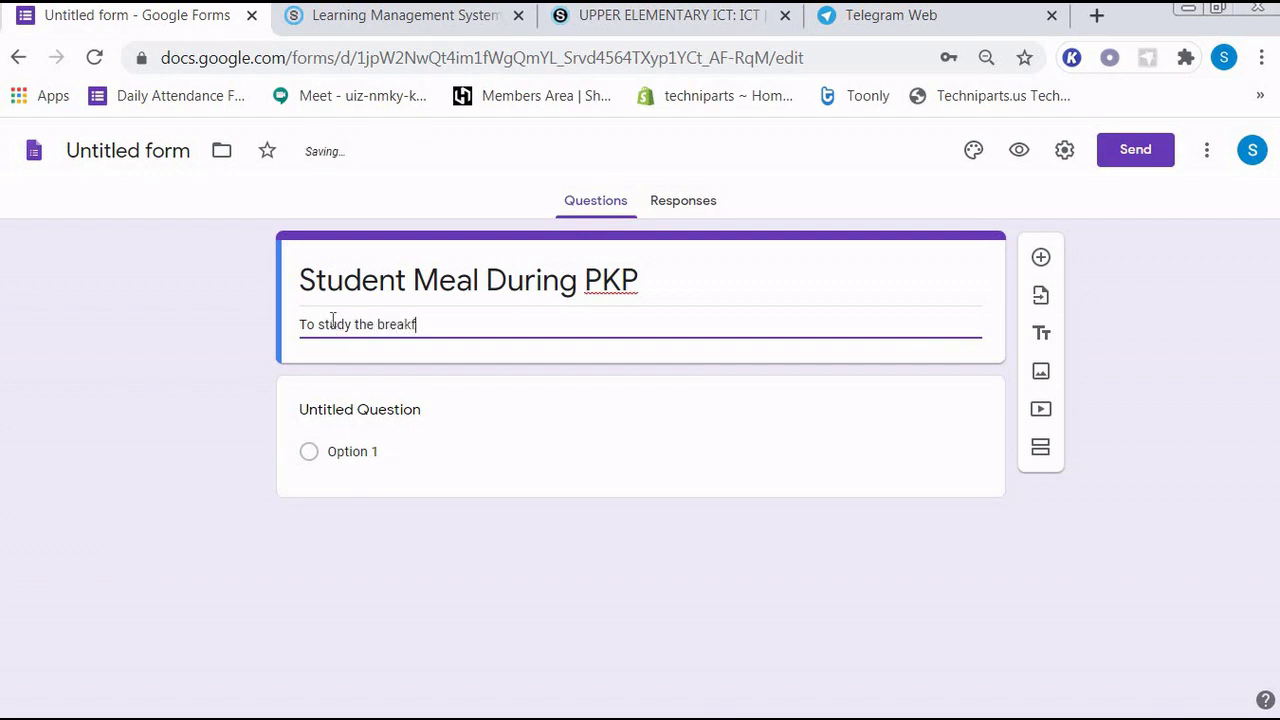
text(ast time and )
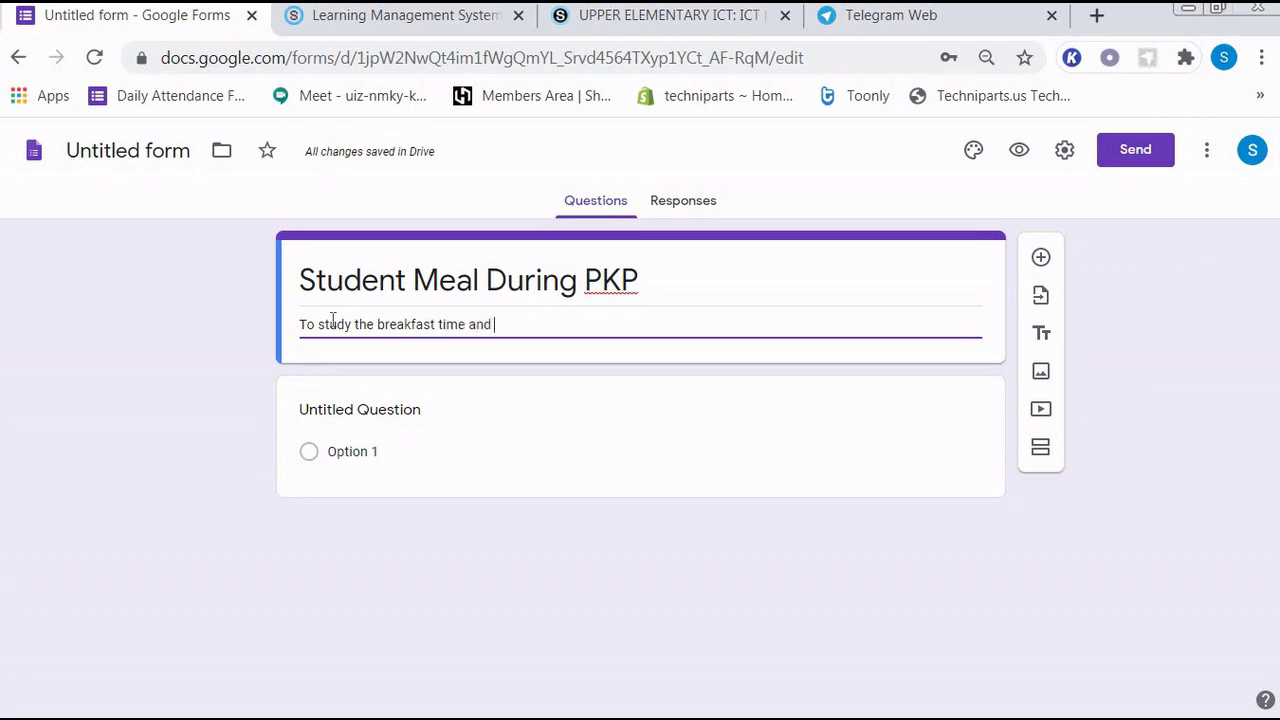
text(food )
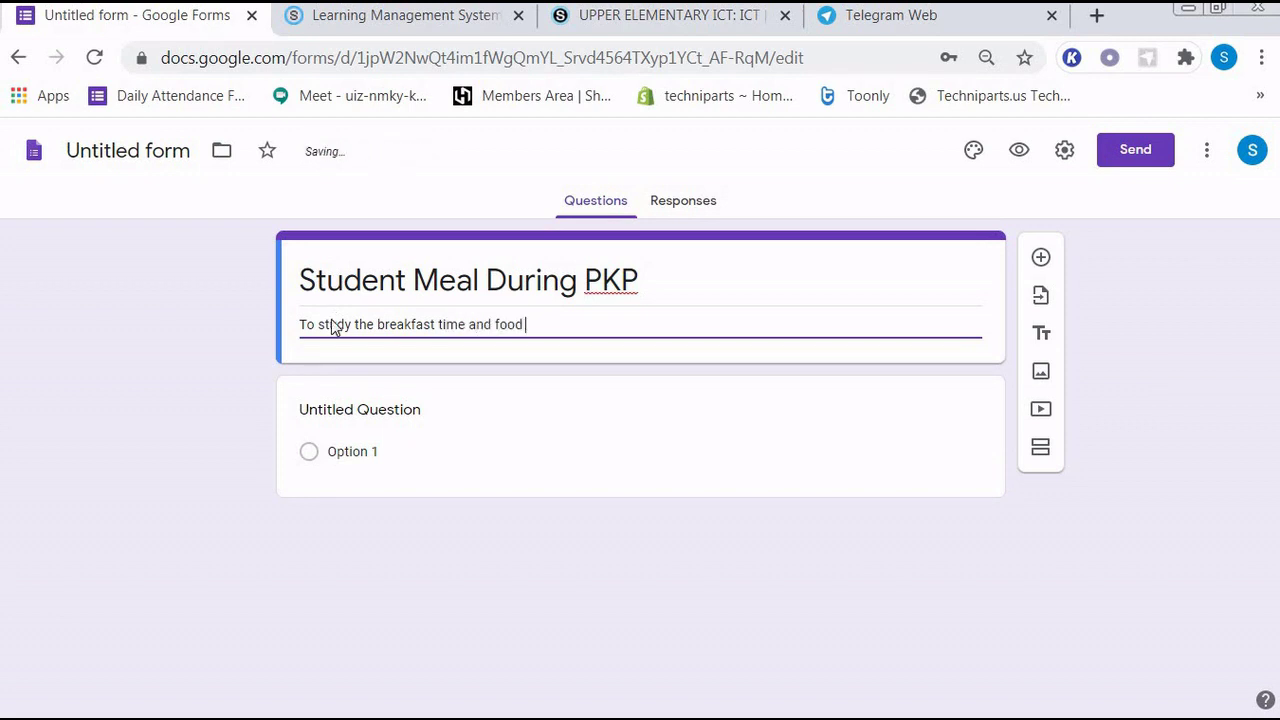
text(during PKP)
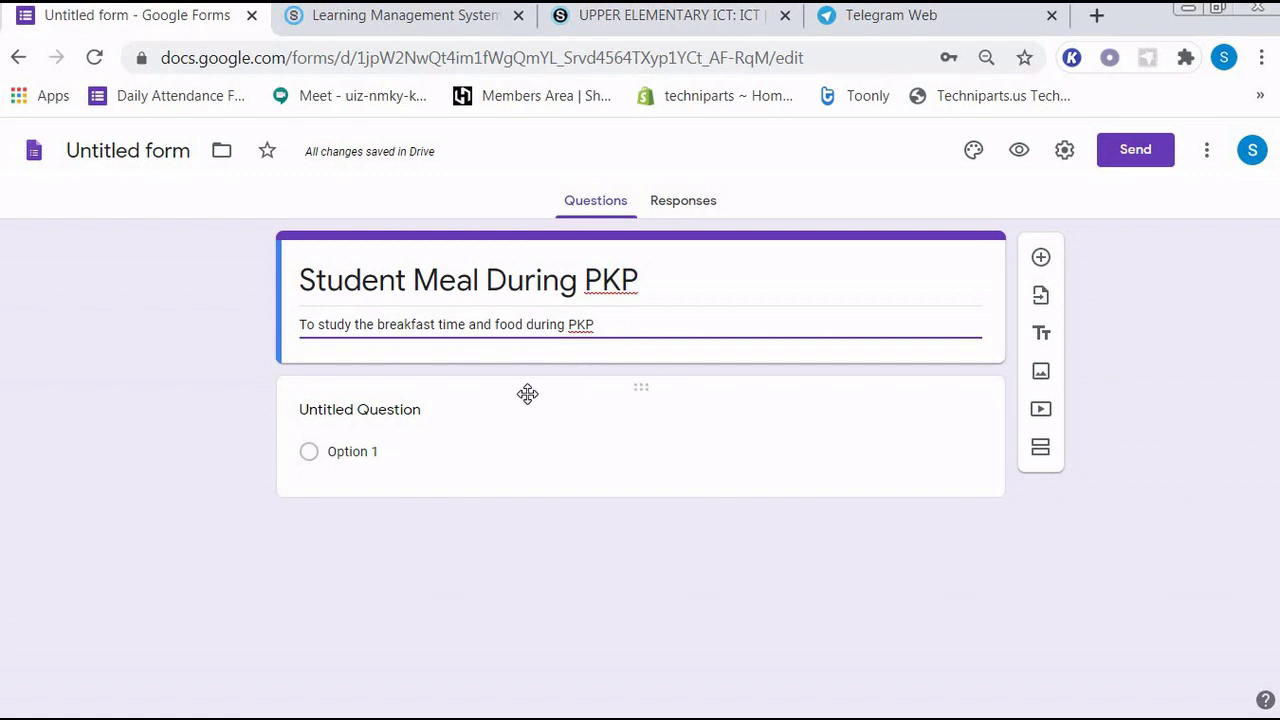
- Expand the 'Untitled Question' card below the form header for editing
click(423, 413)
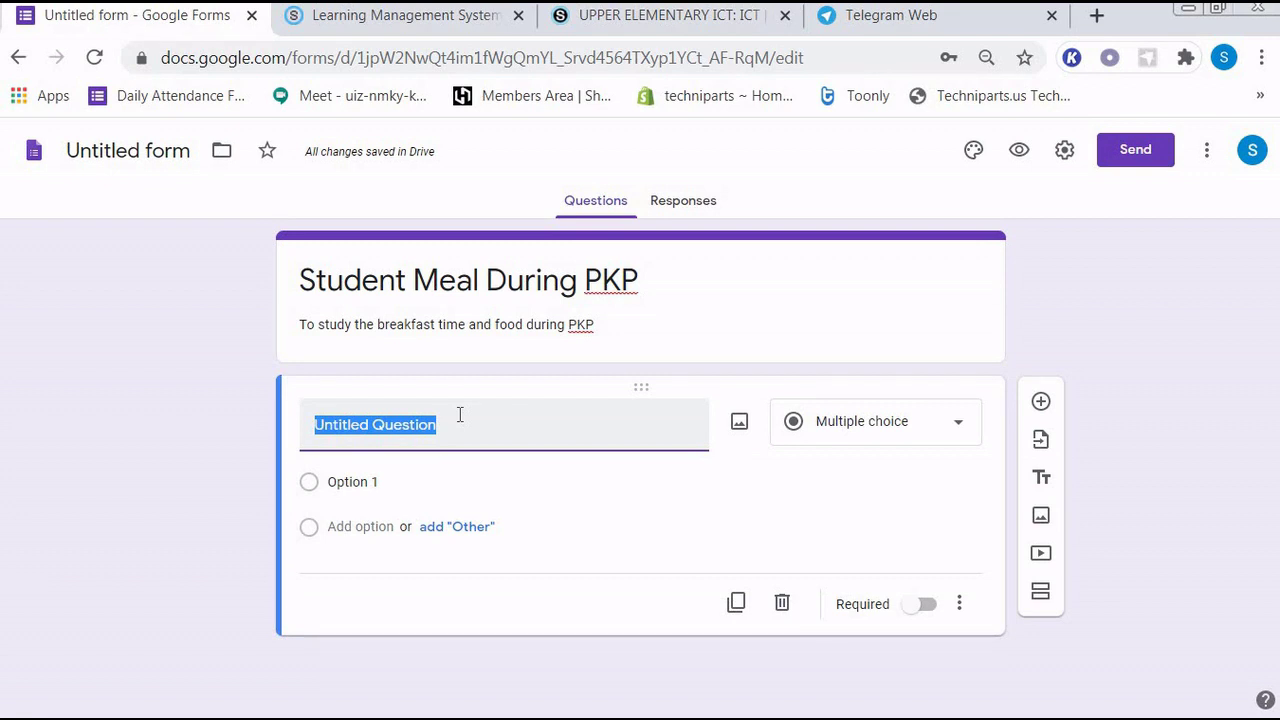
- Type the question title '1. When do you take your breakfast?'
text(1.)
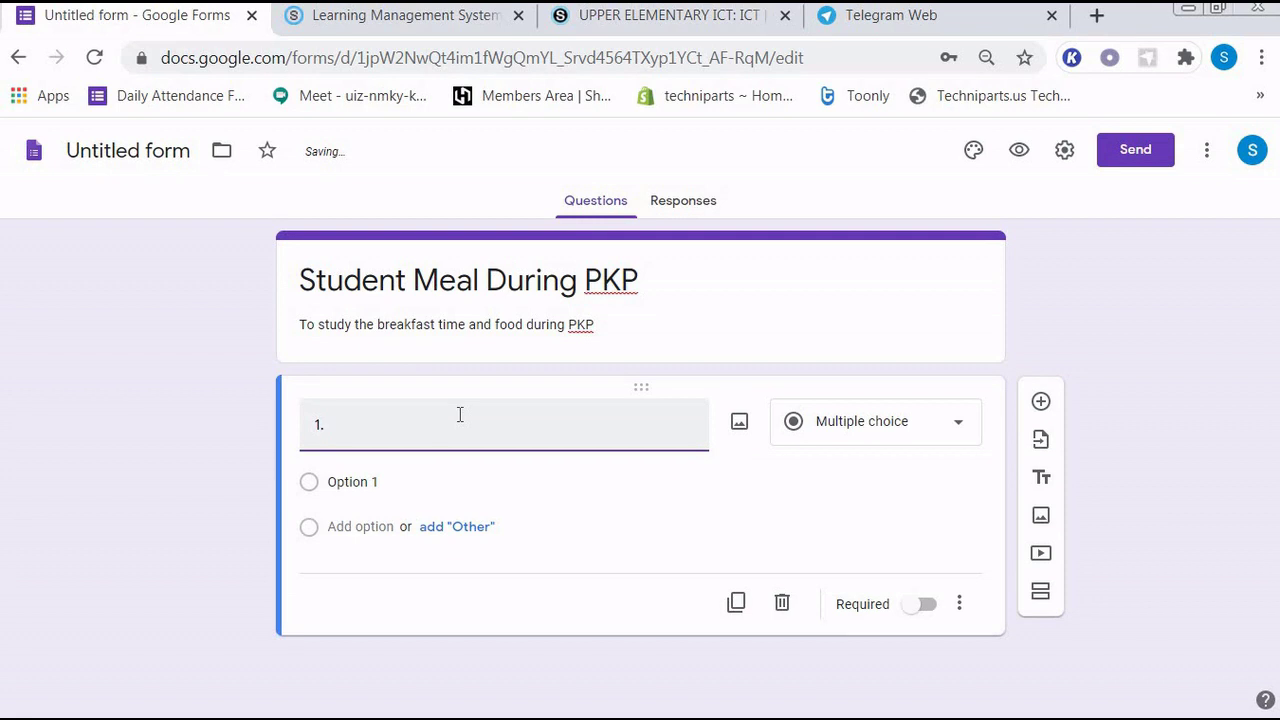
text( When do you)
text(take your breakfa)
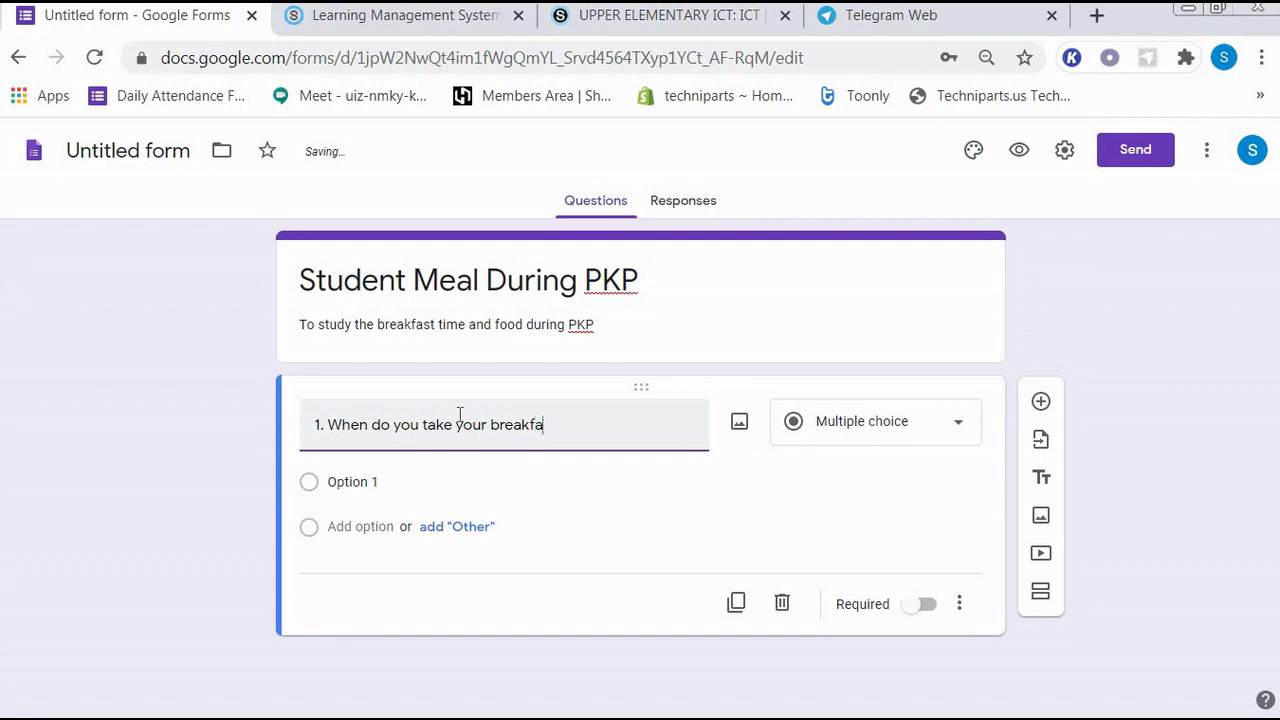
text(st)
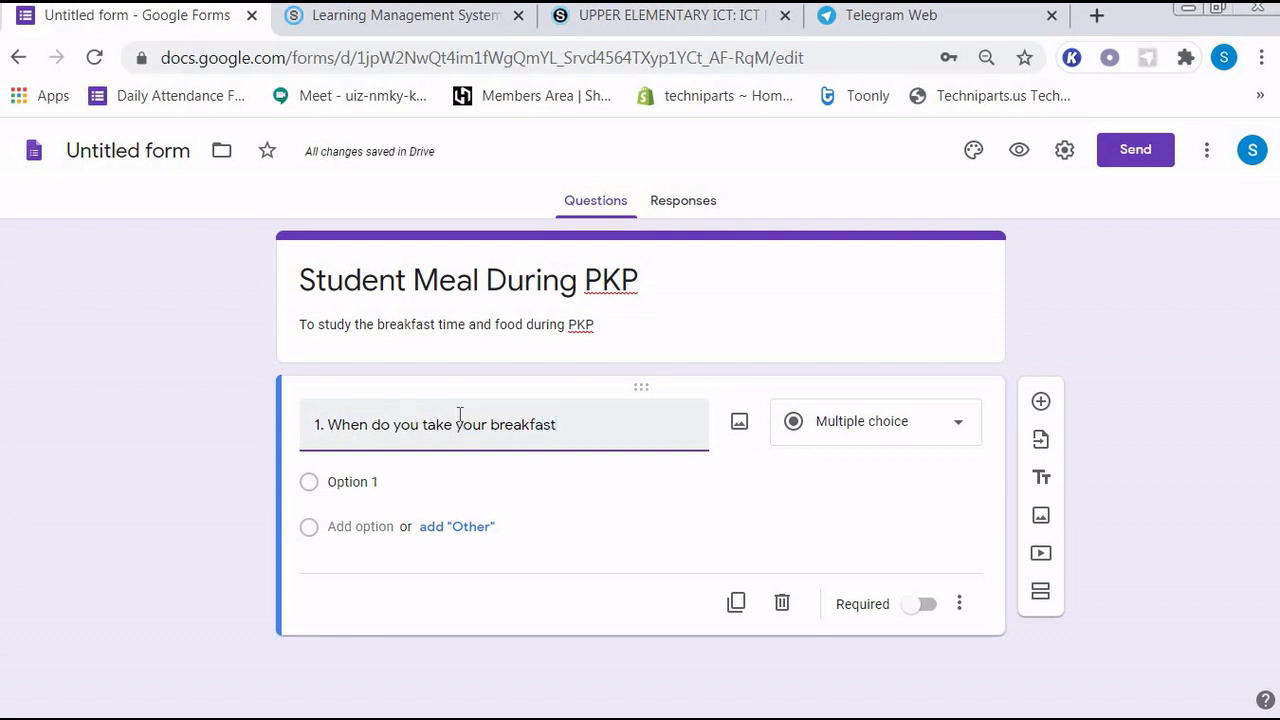
text(?)
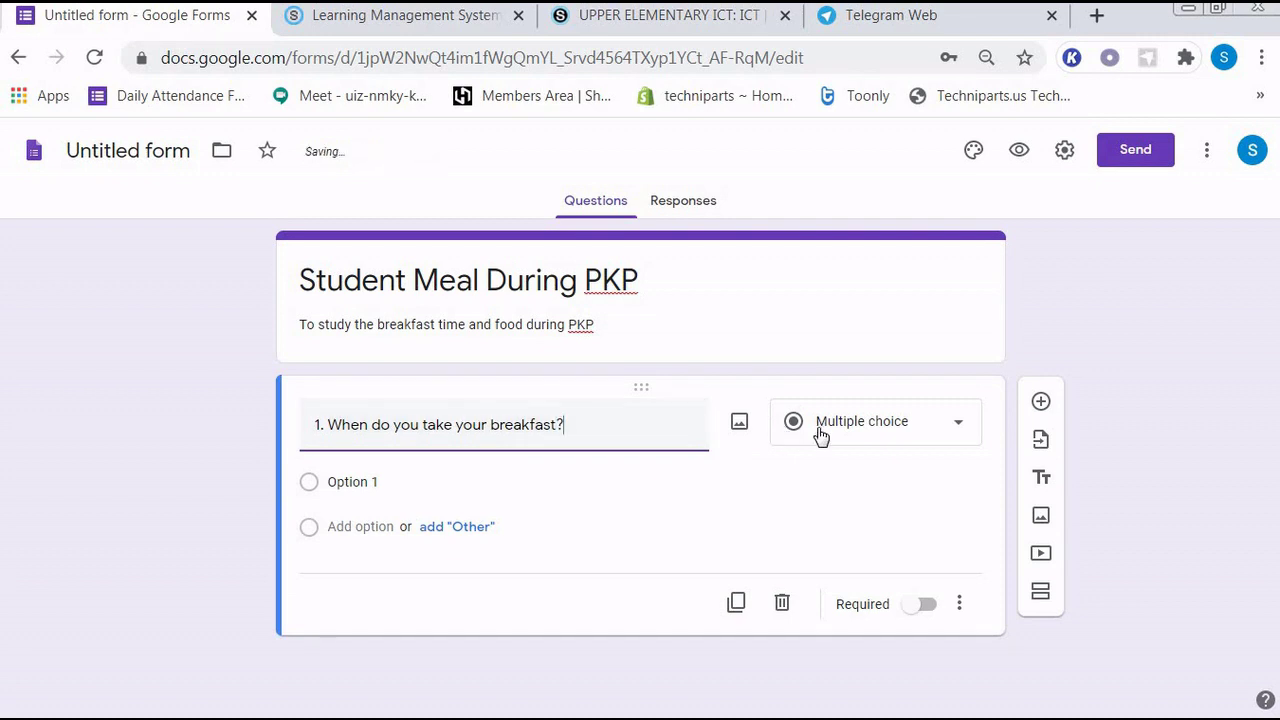
click(962, 427)
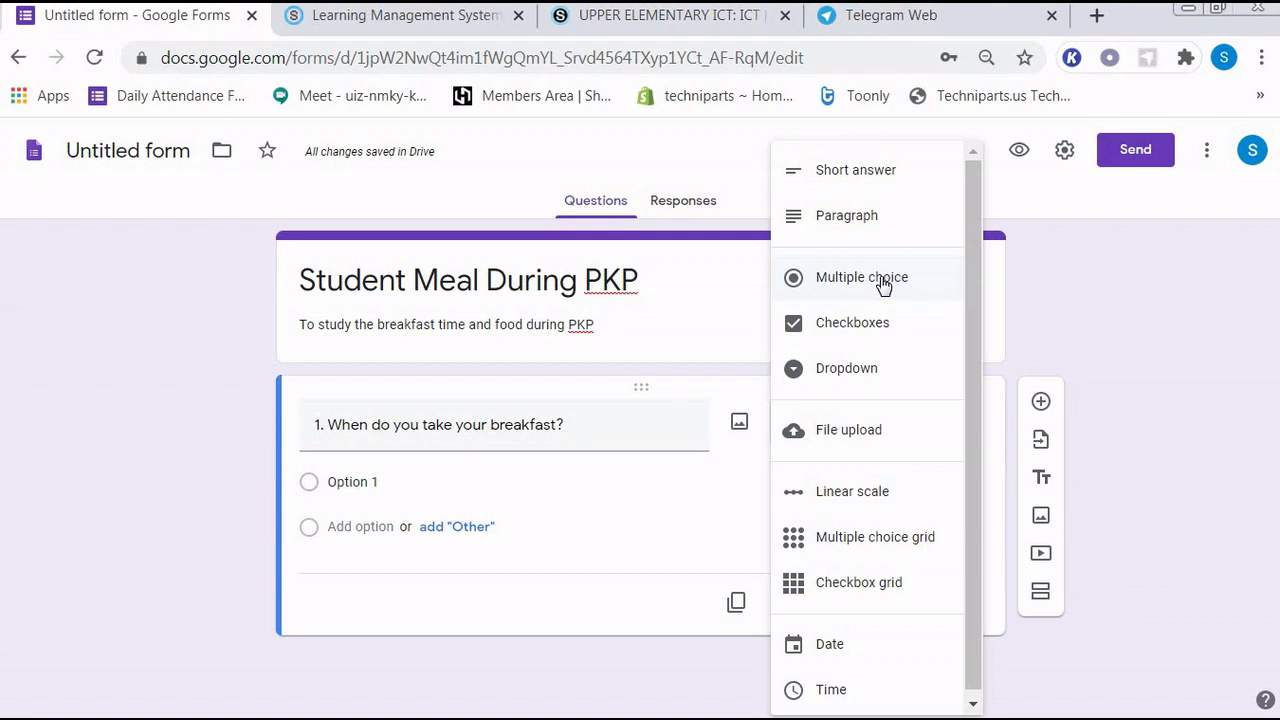
click(884, 285)
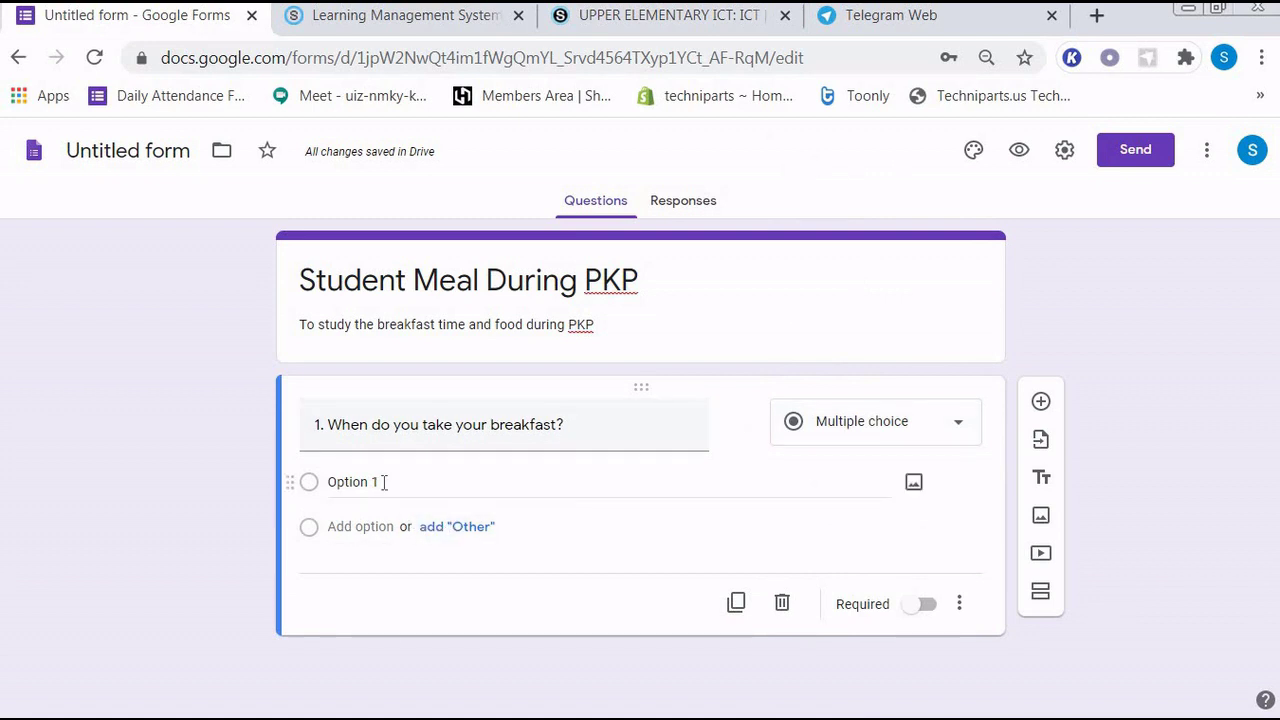
- Enter choices 'Before 7 am' and 'Between 7am and 8 am', then add a third choice
click(384, 482)
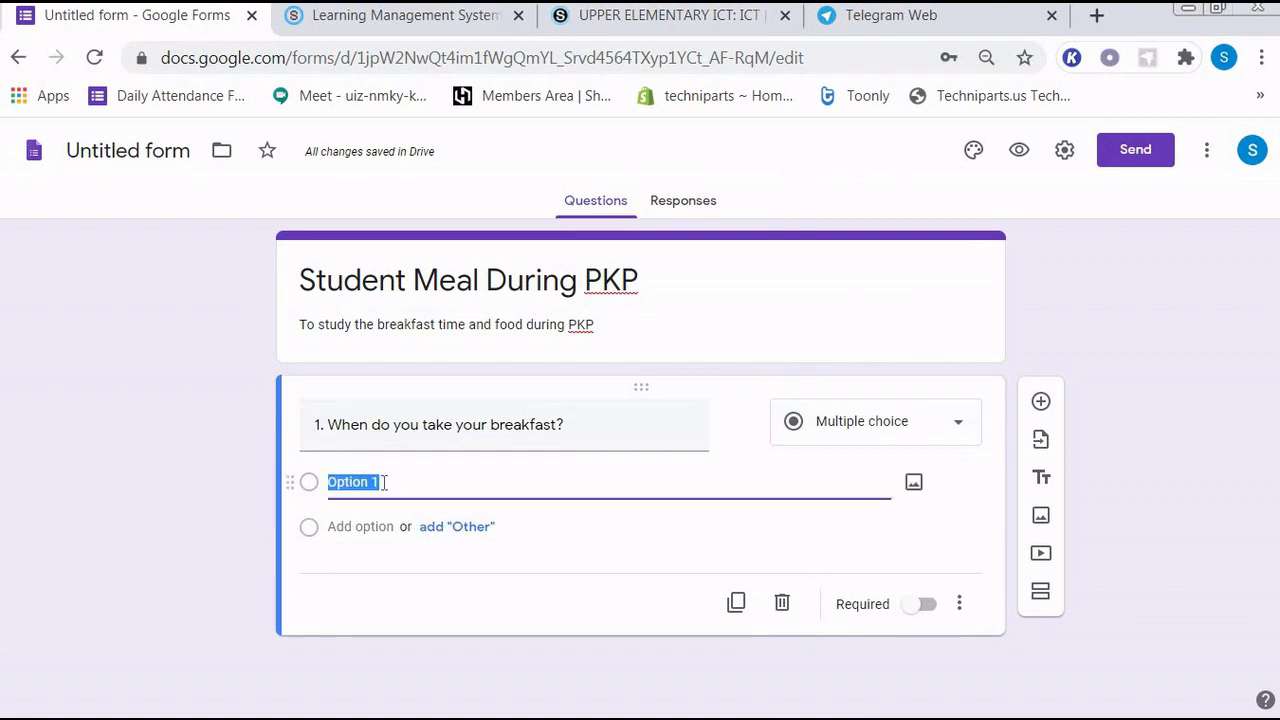
text(Before )
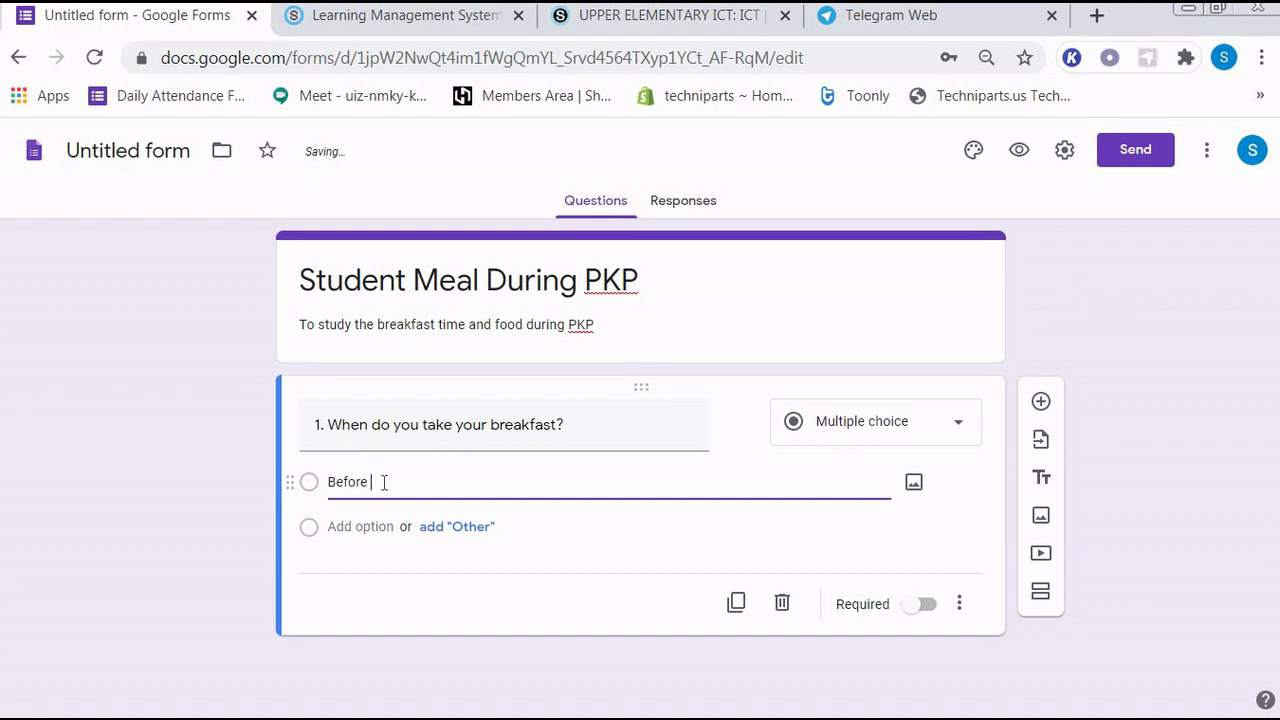
text(7 am)
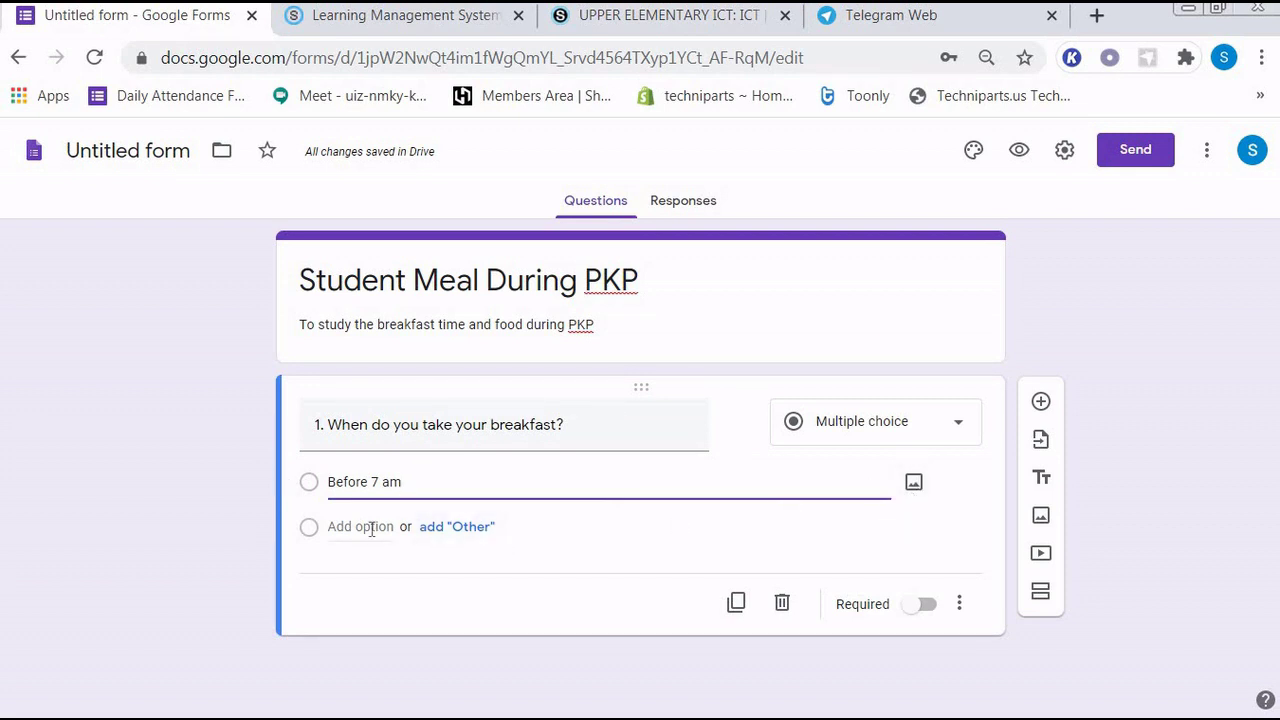
click(330, 527)
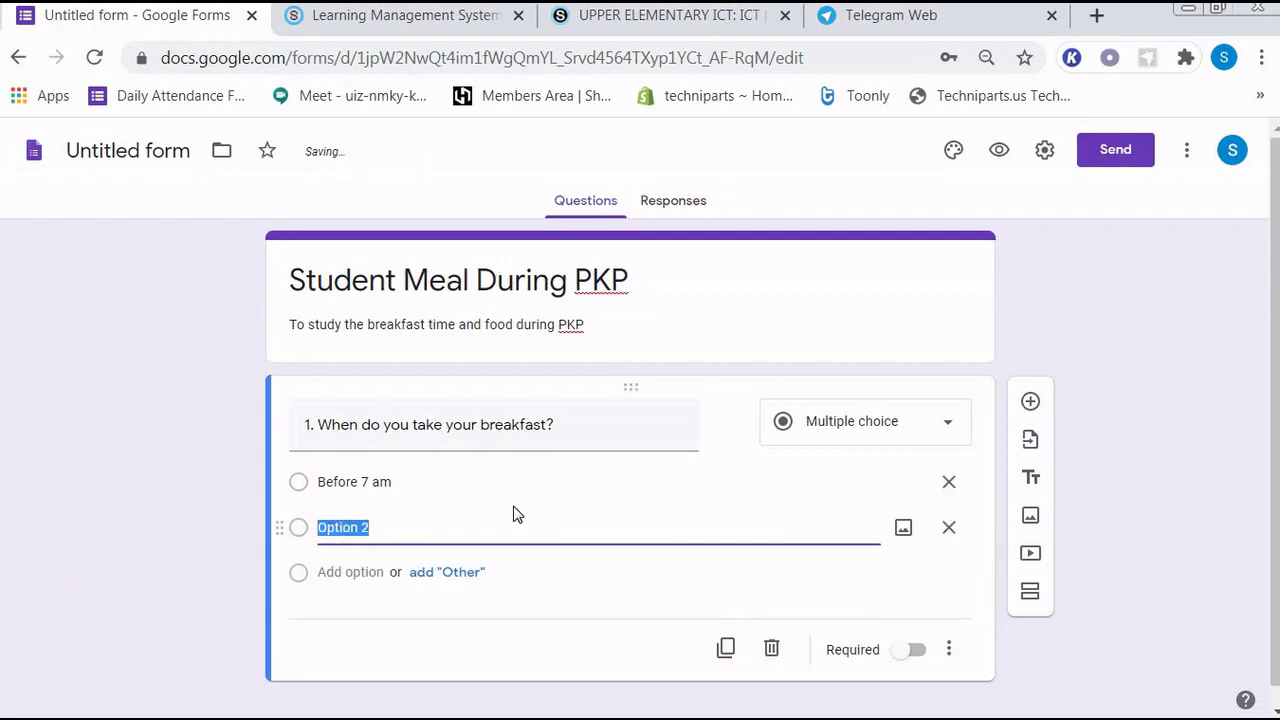
text(B)
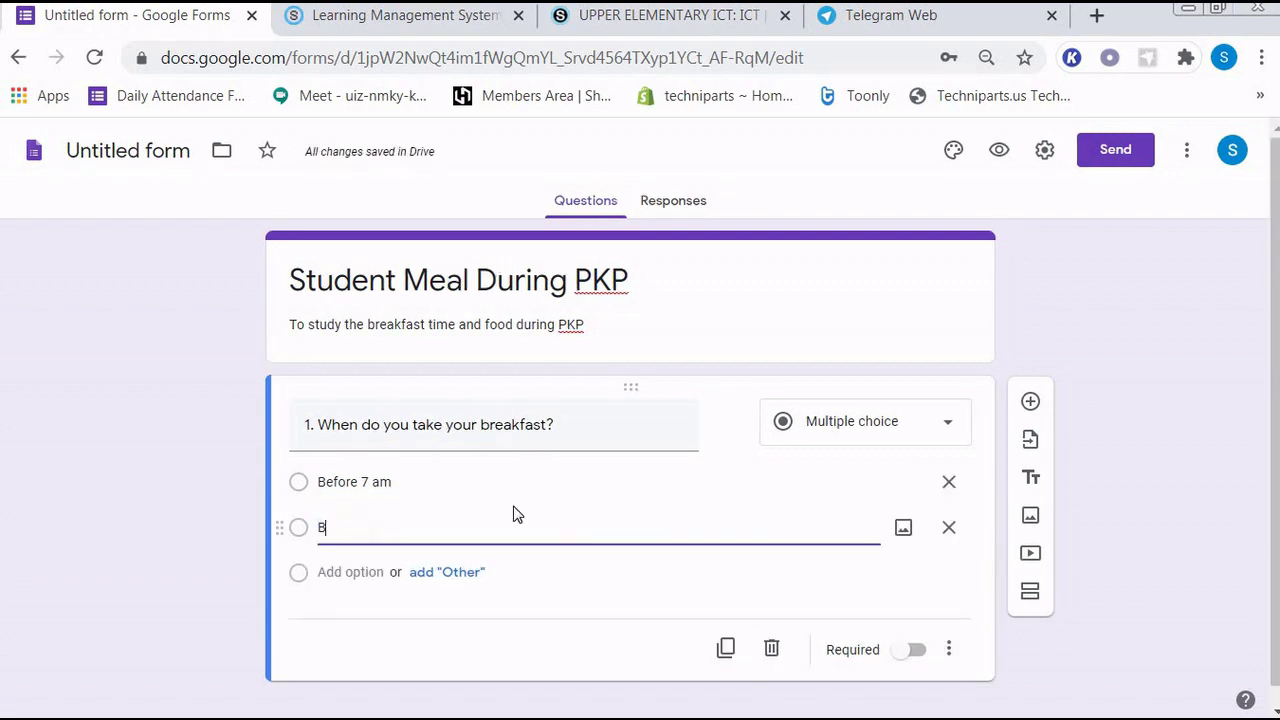
text(etwee)
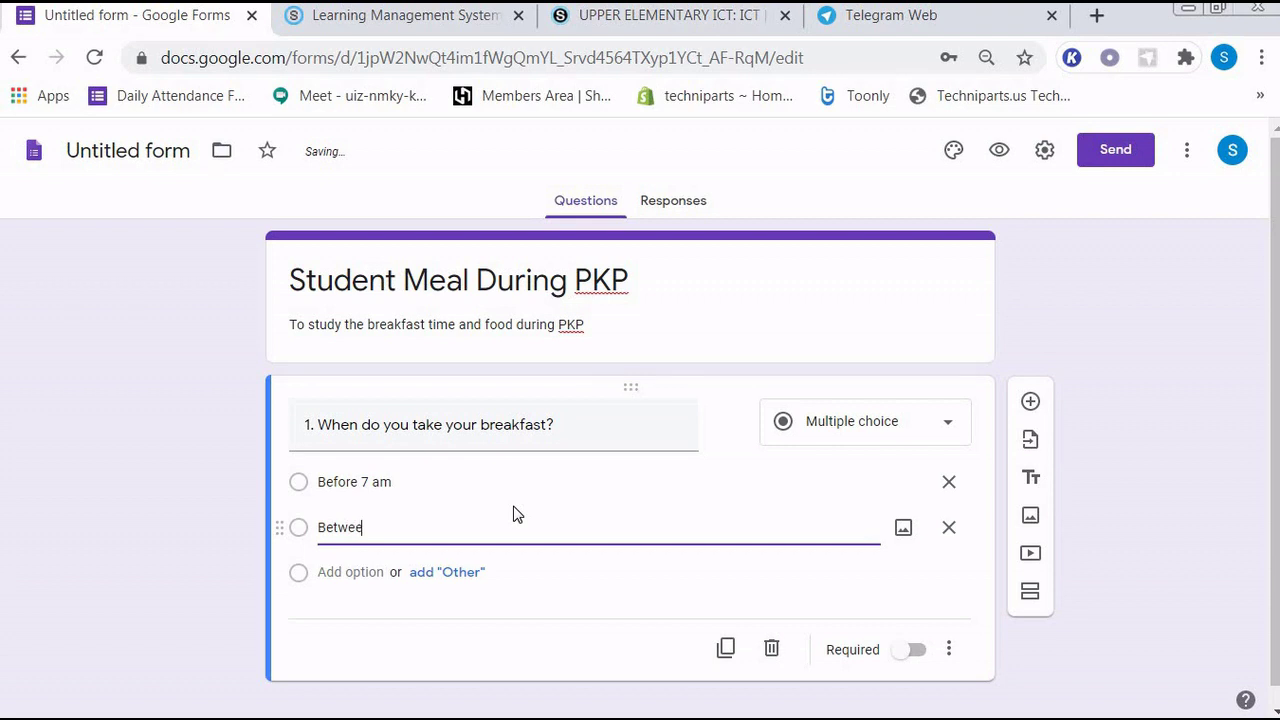
text(n 7am and 8 am)
click(322, 571)
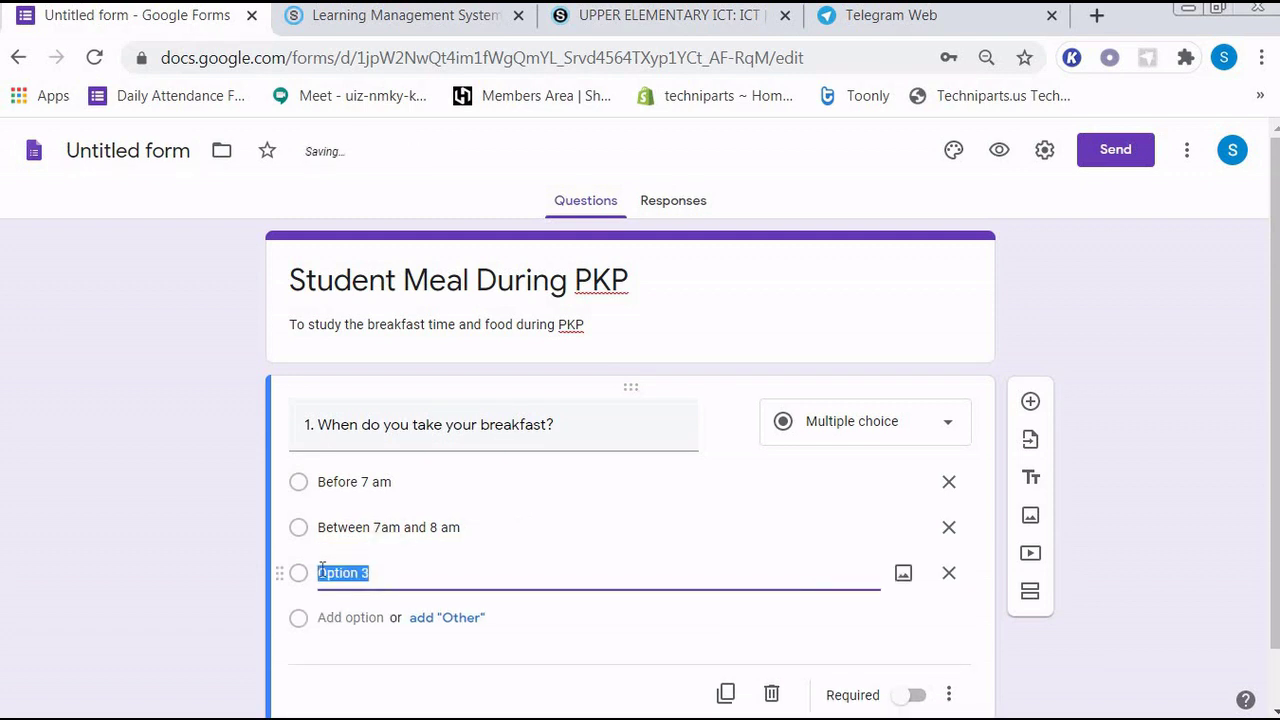
- Fill in choices 'Between 8am and 9am', 'After 9 am' and 'I dont take my breakfast'
text(Be)
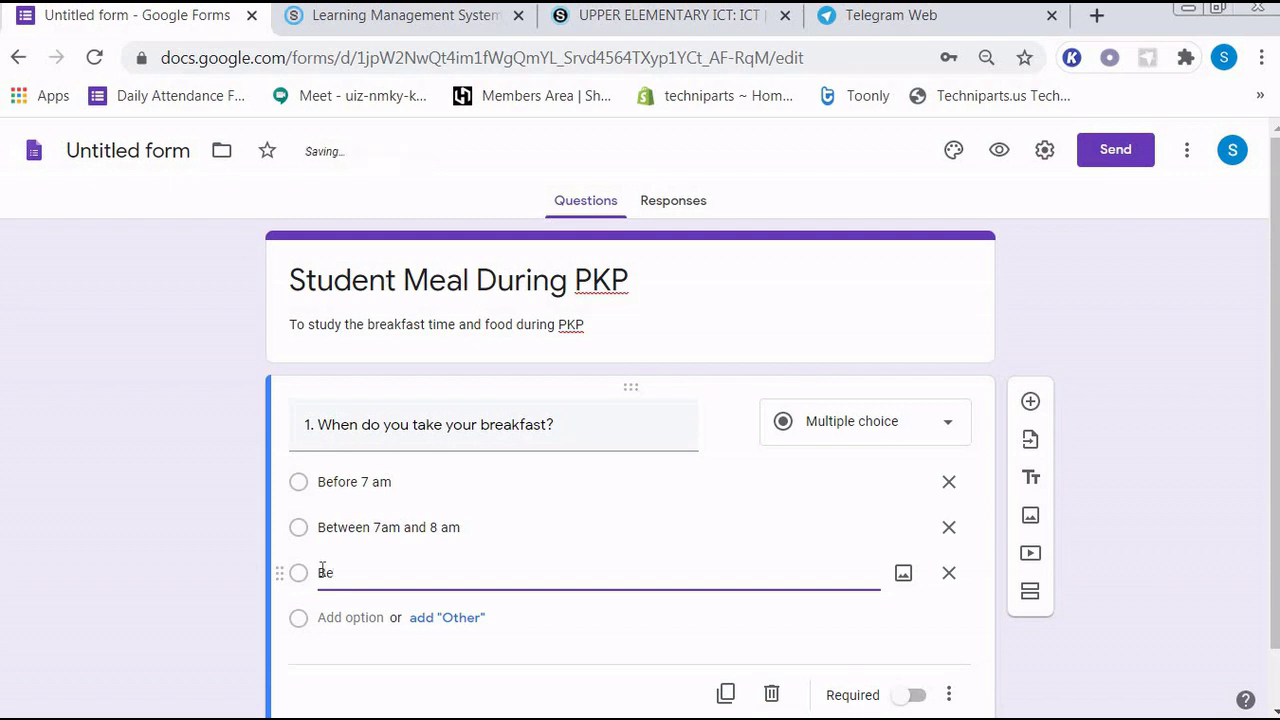
text(tween 8am and 9a)
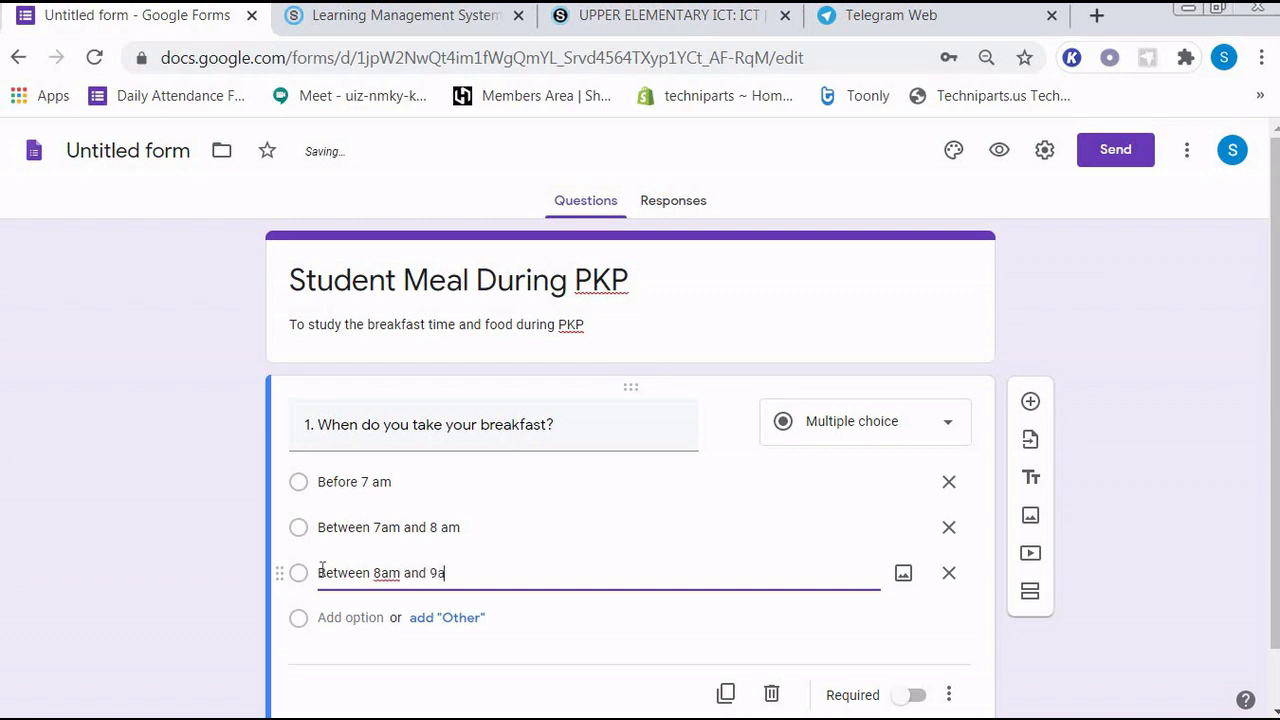
text(m)
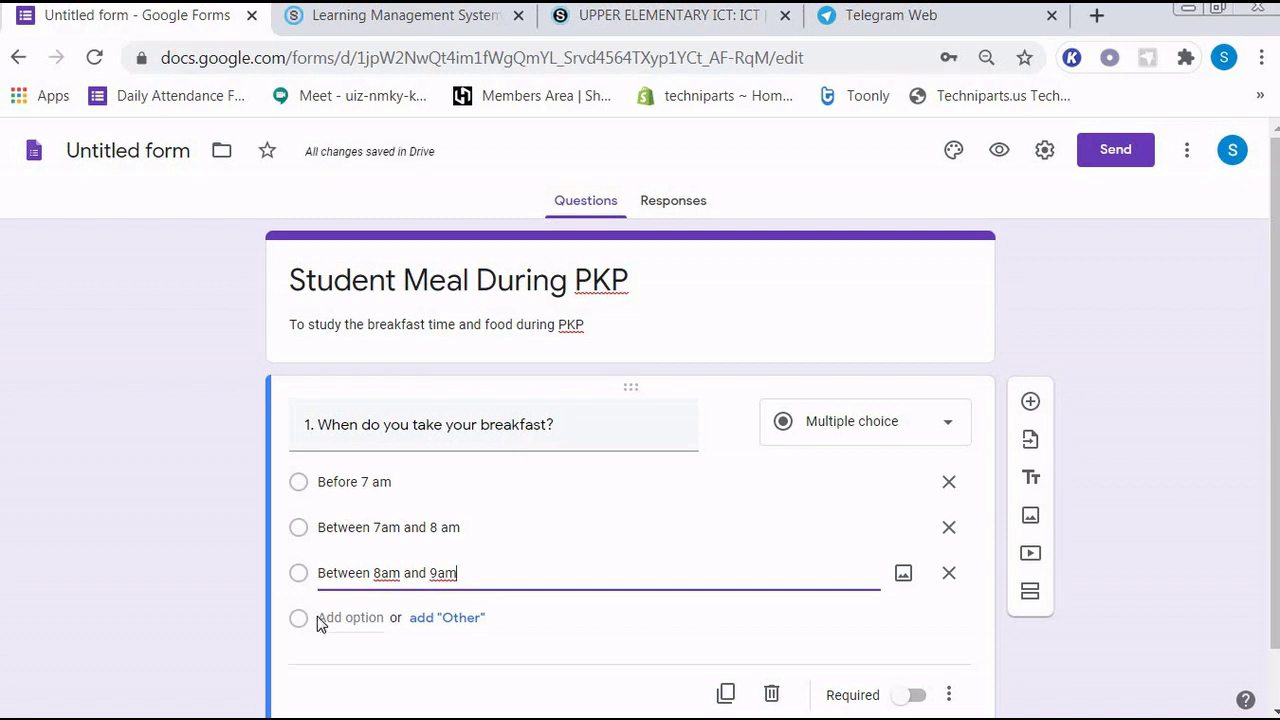
click(322, 617)
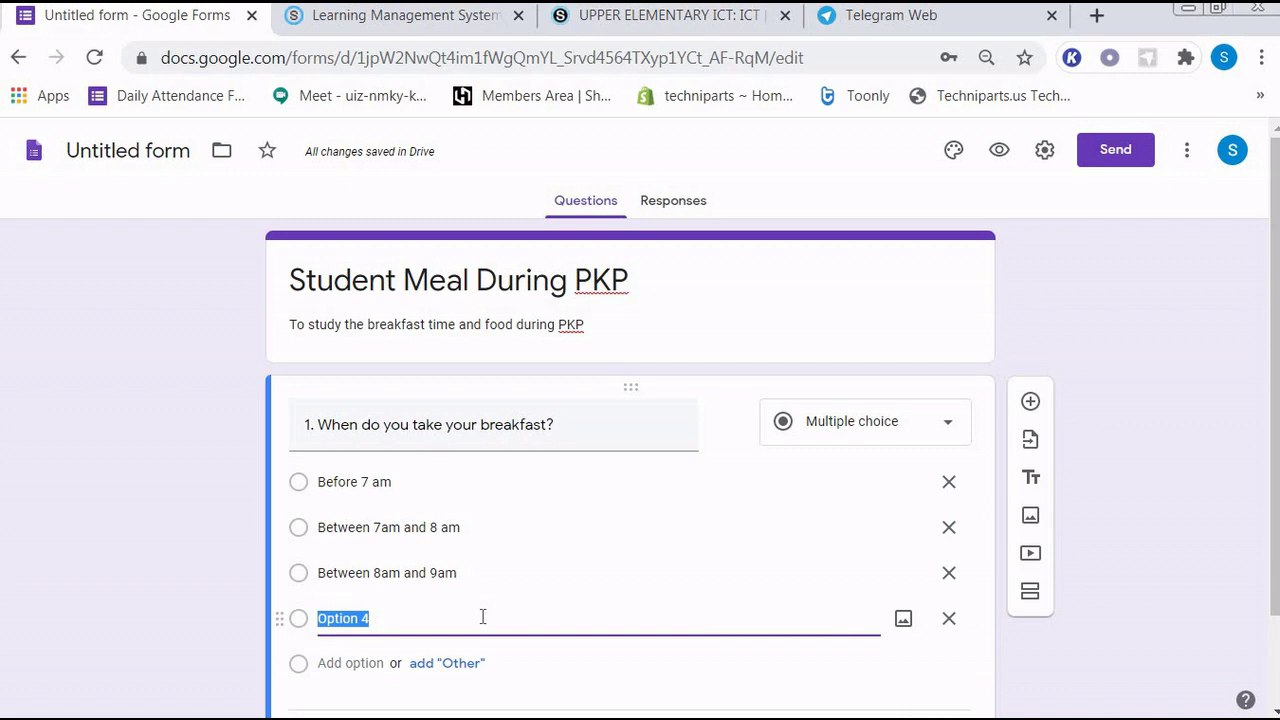
text(After)
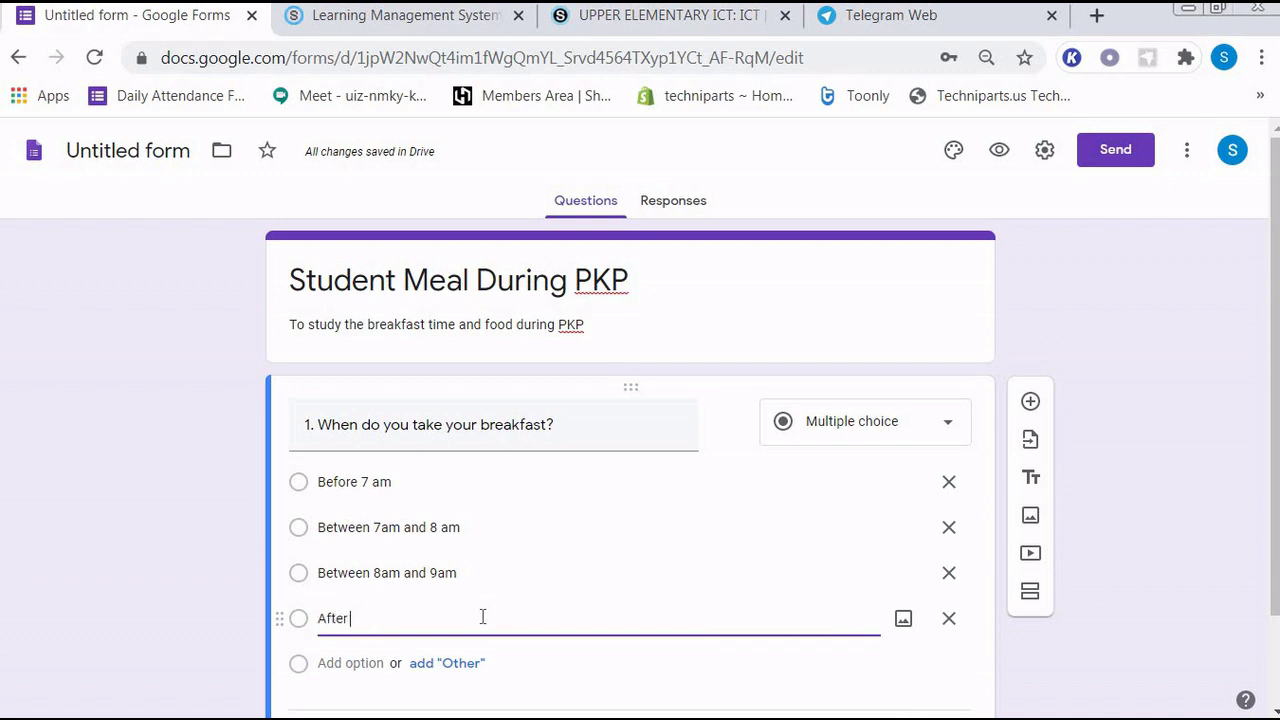
text( 9 a)
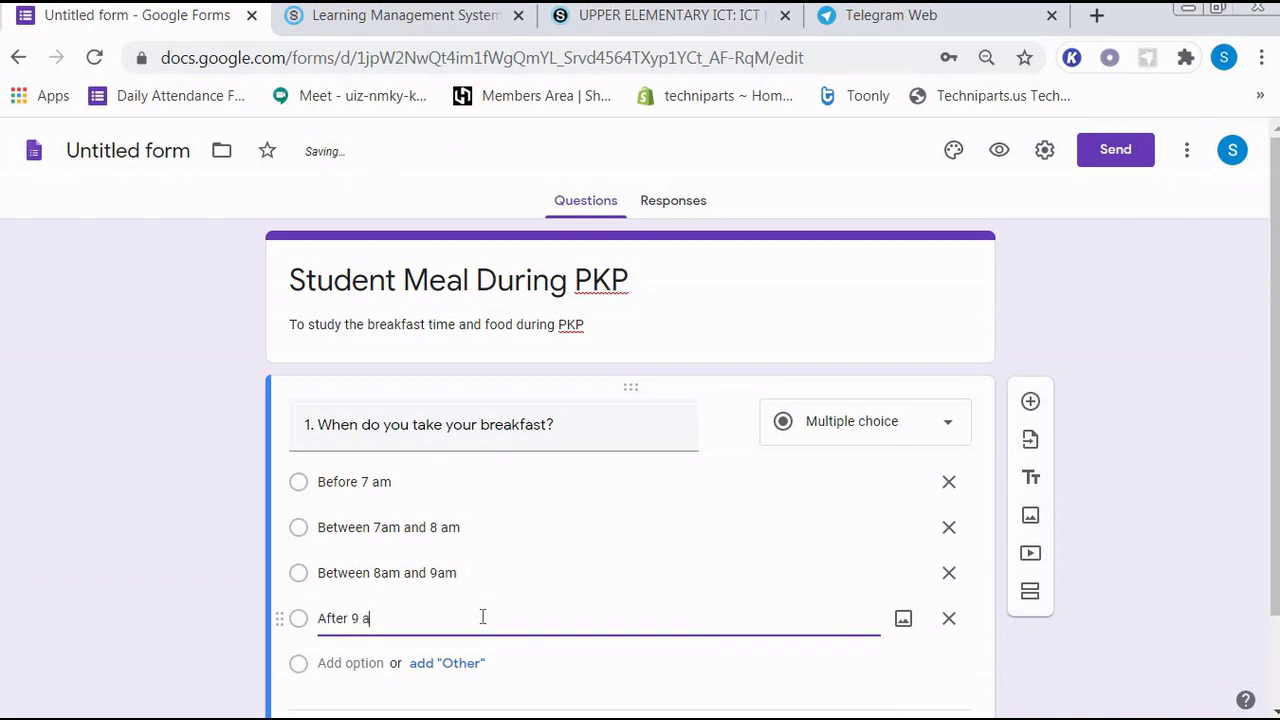
text(m)
click(346, 663)
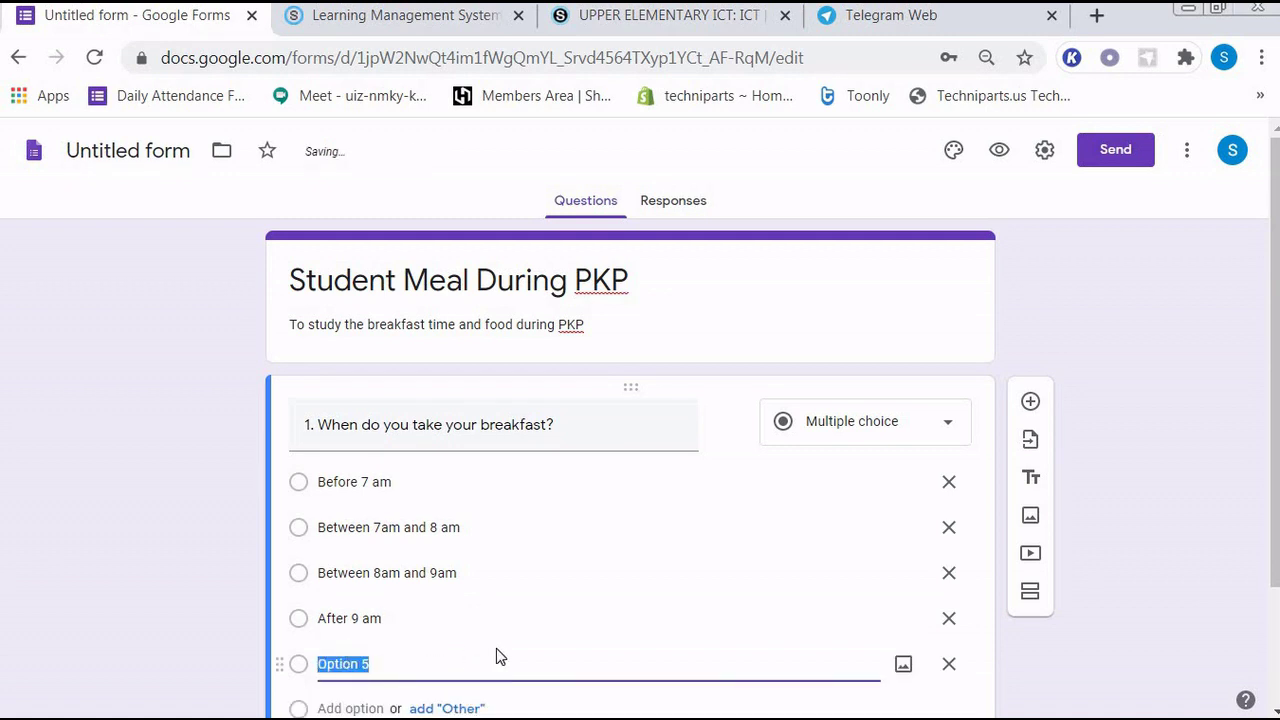
text(I dont)
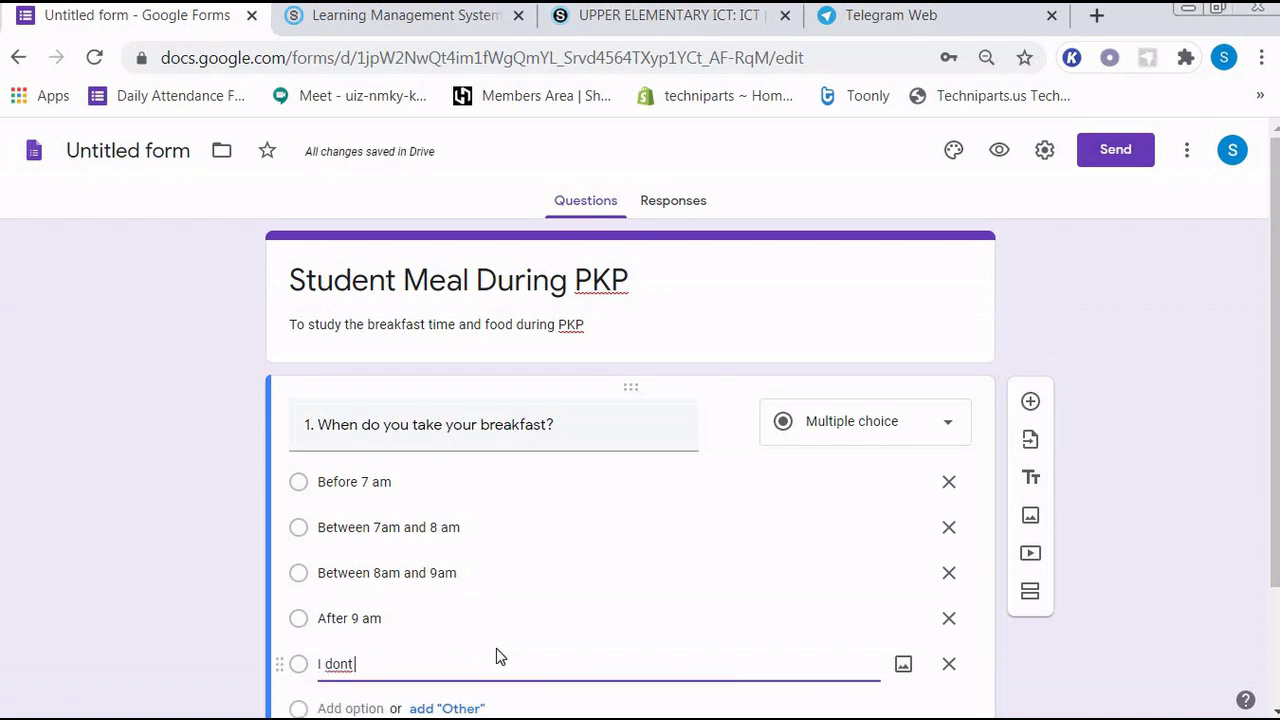
text( take)
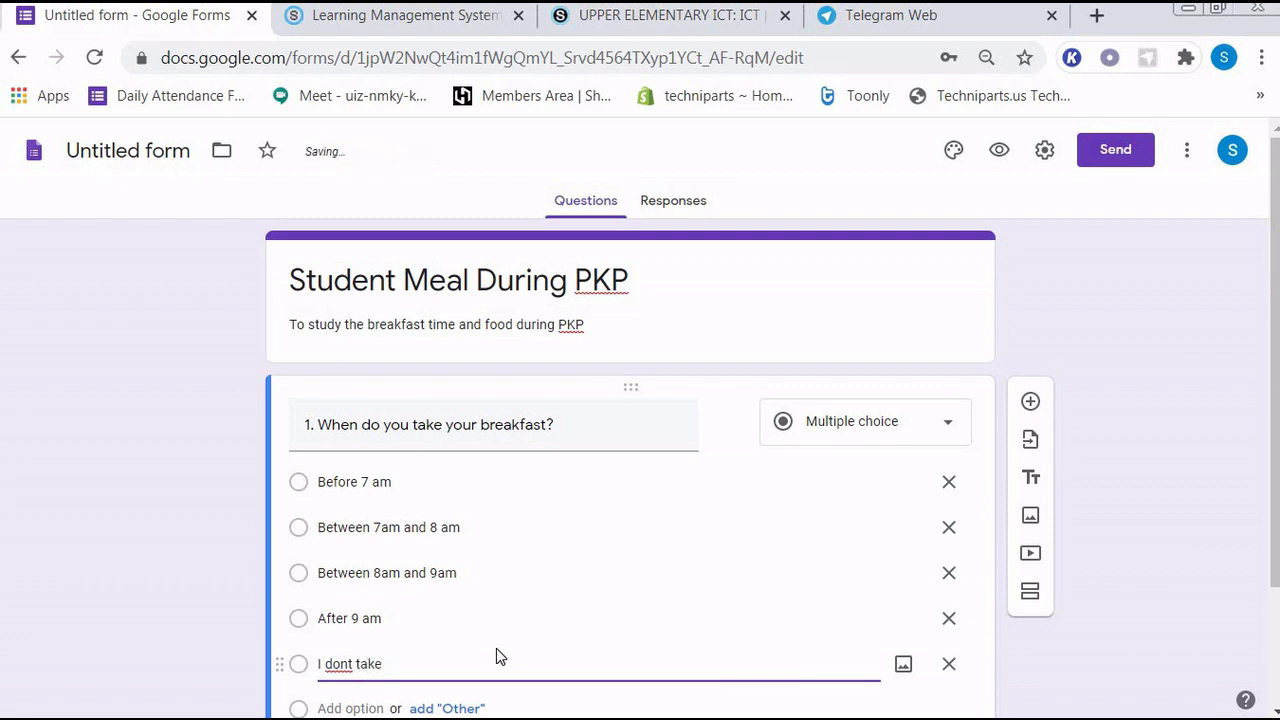
text( my breakfast)
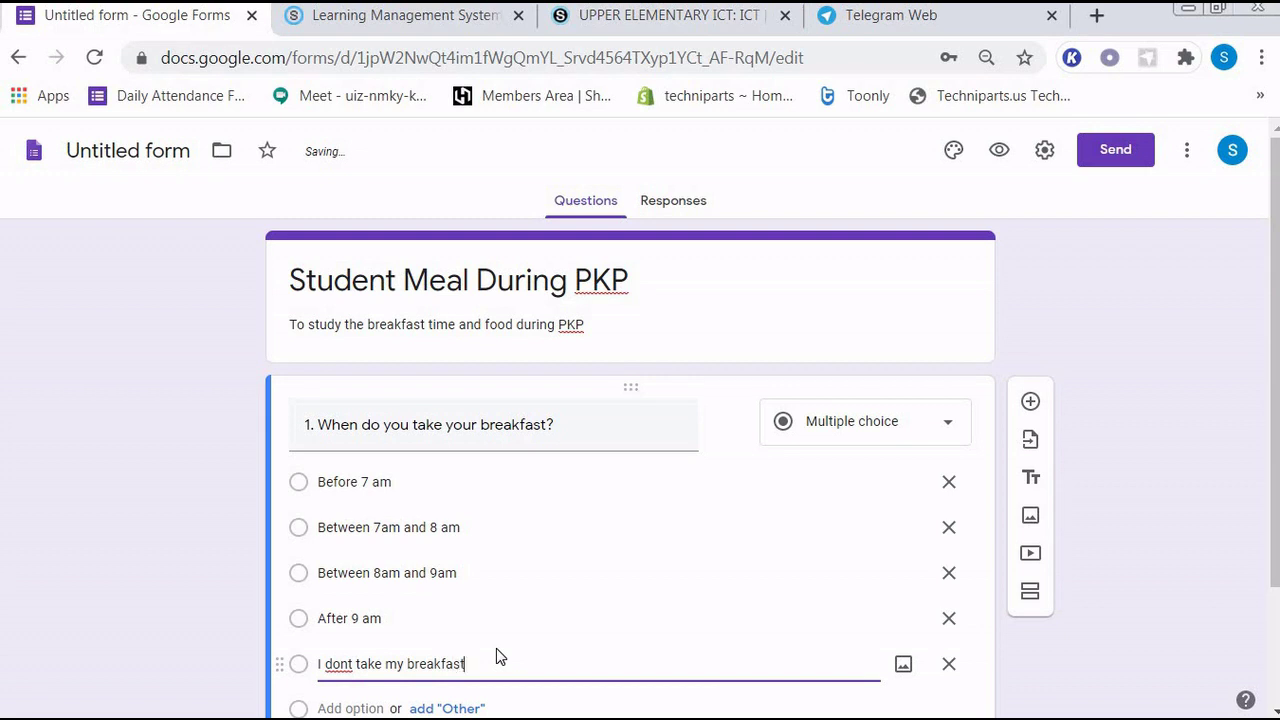